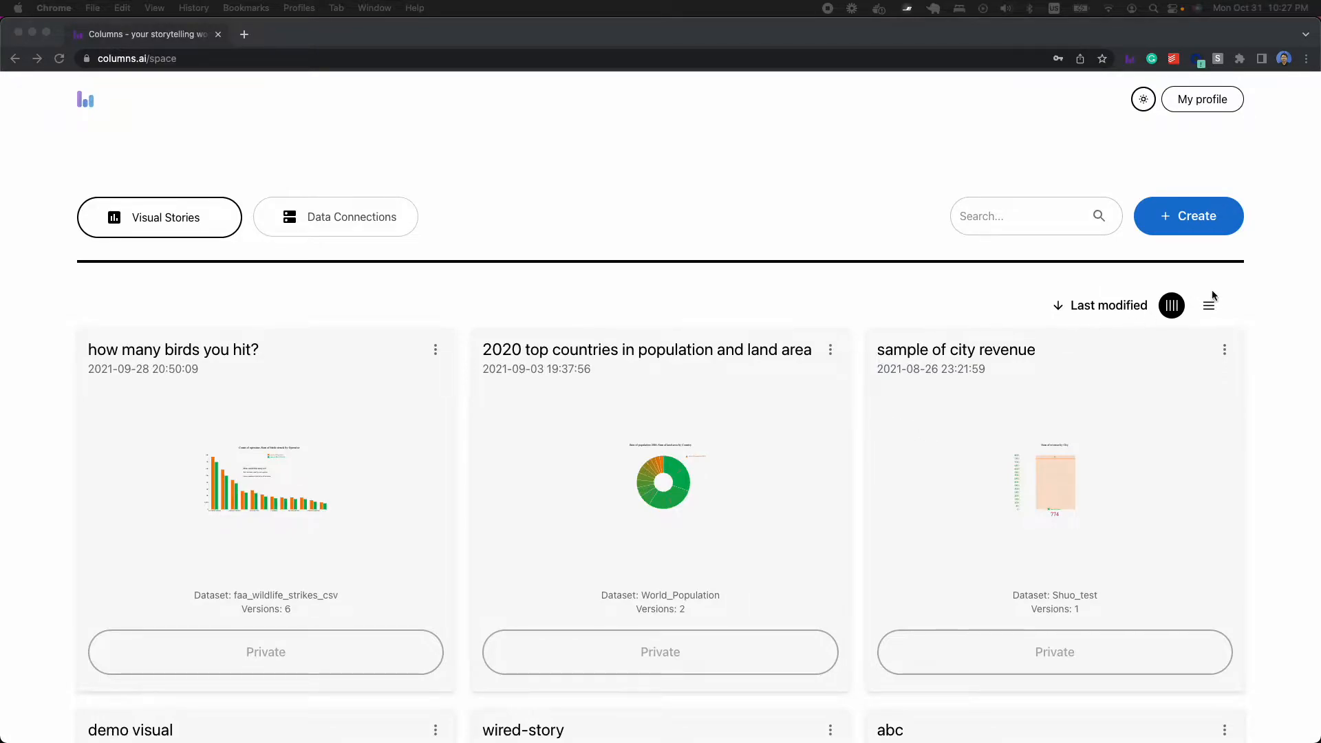
- Create a visual story from the first gdp_state dataset using the "state-level Value in a US map" template
left_click(1198, 220)
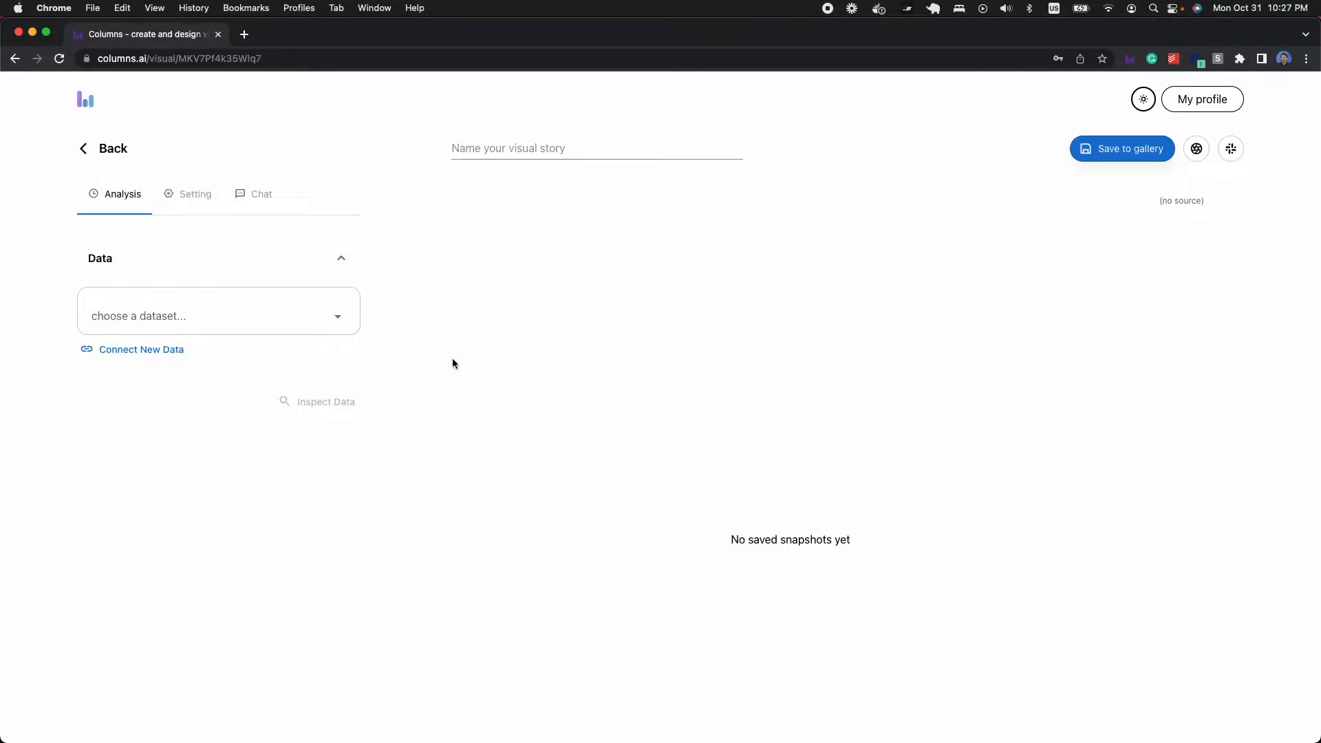
left_click(246, 315)
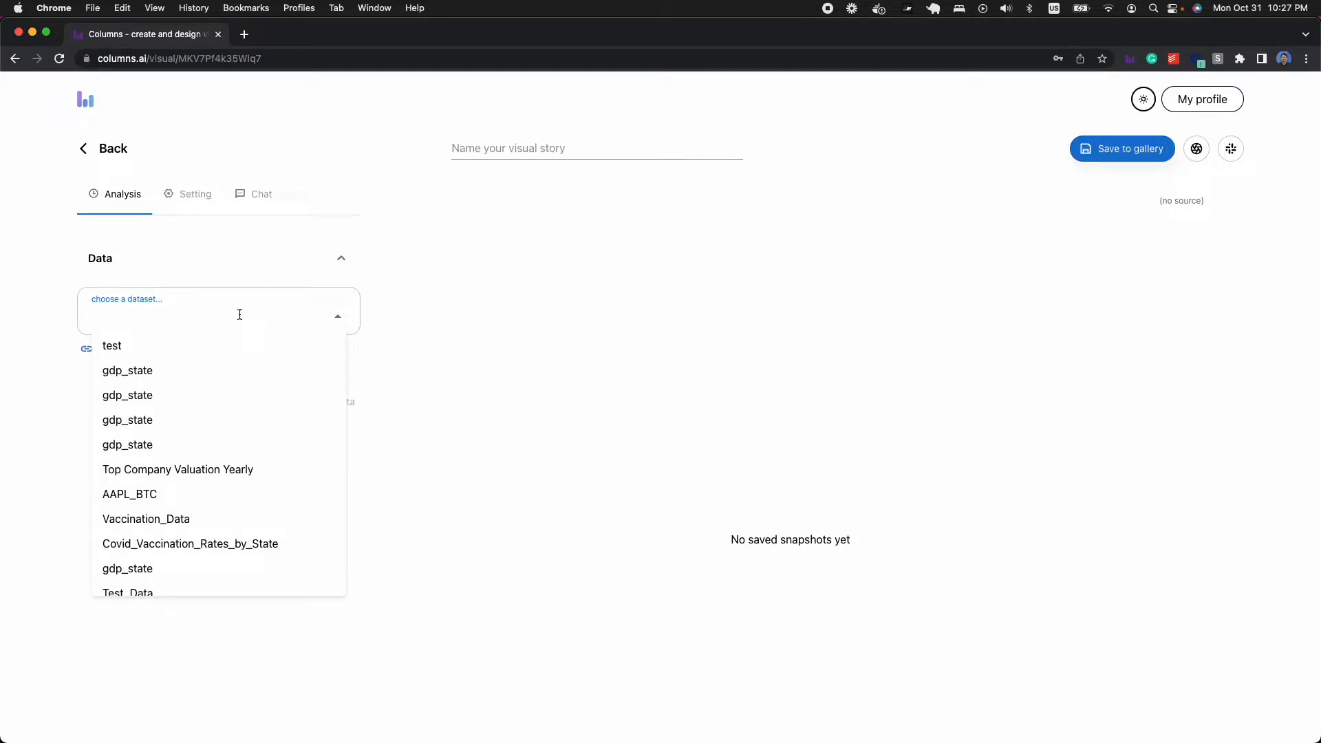
scroll(231, 412, "down", 5)
scroll(223, 426, "up", 5)
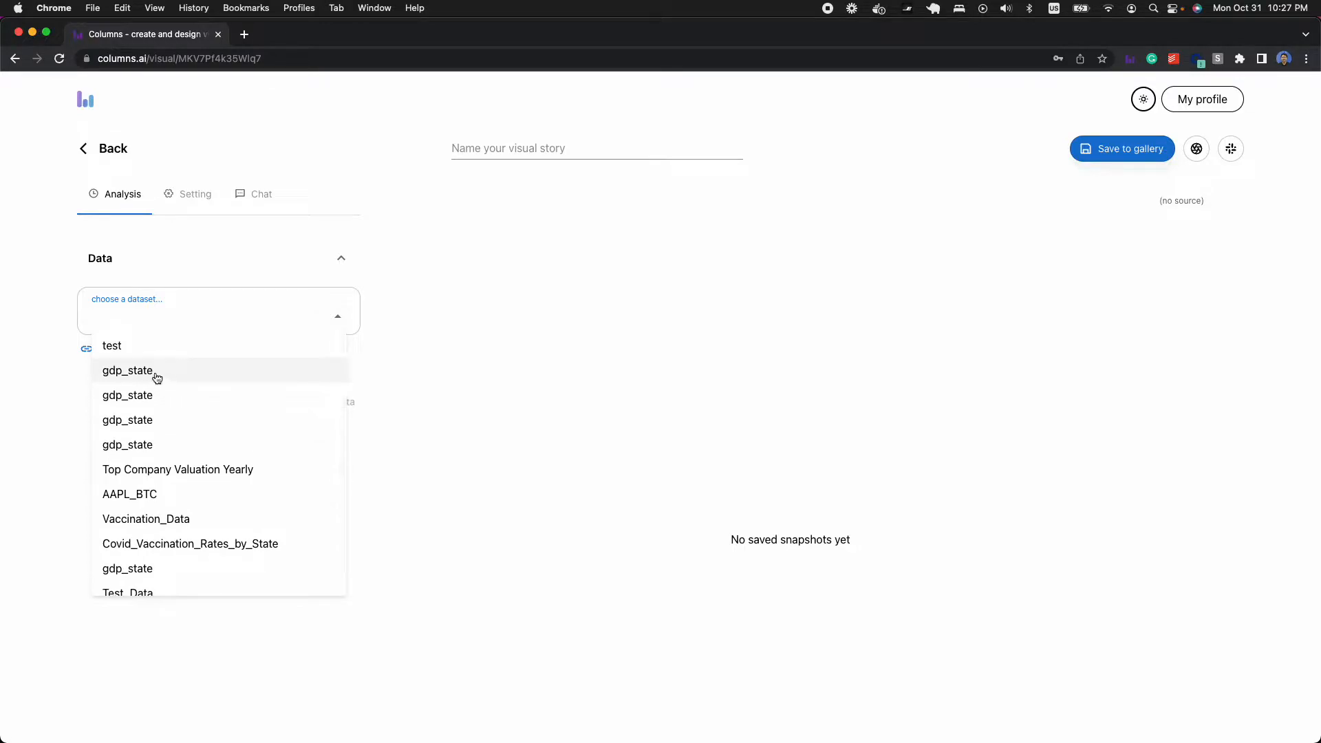
left_click(157, 374)
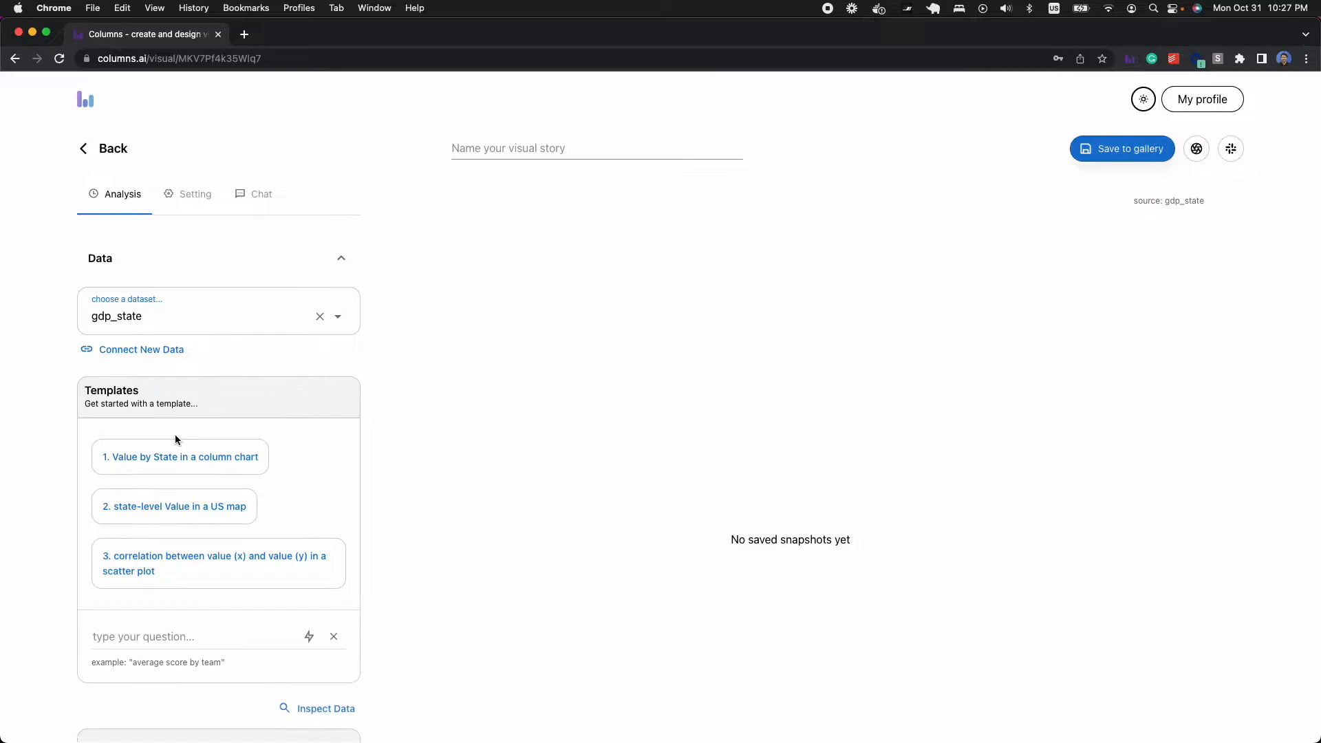
scroll(278, 447, "down", 1)
left_click(171, 457)
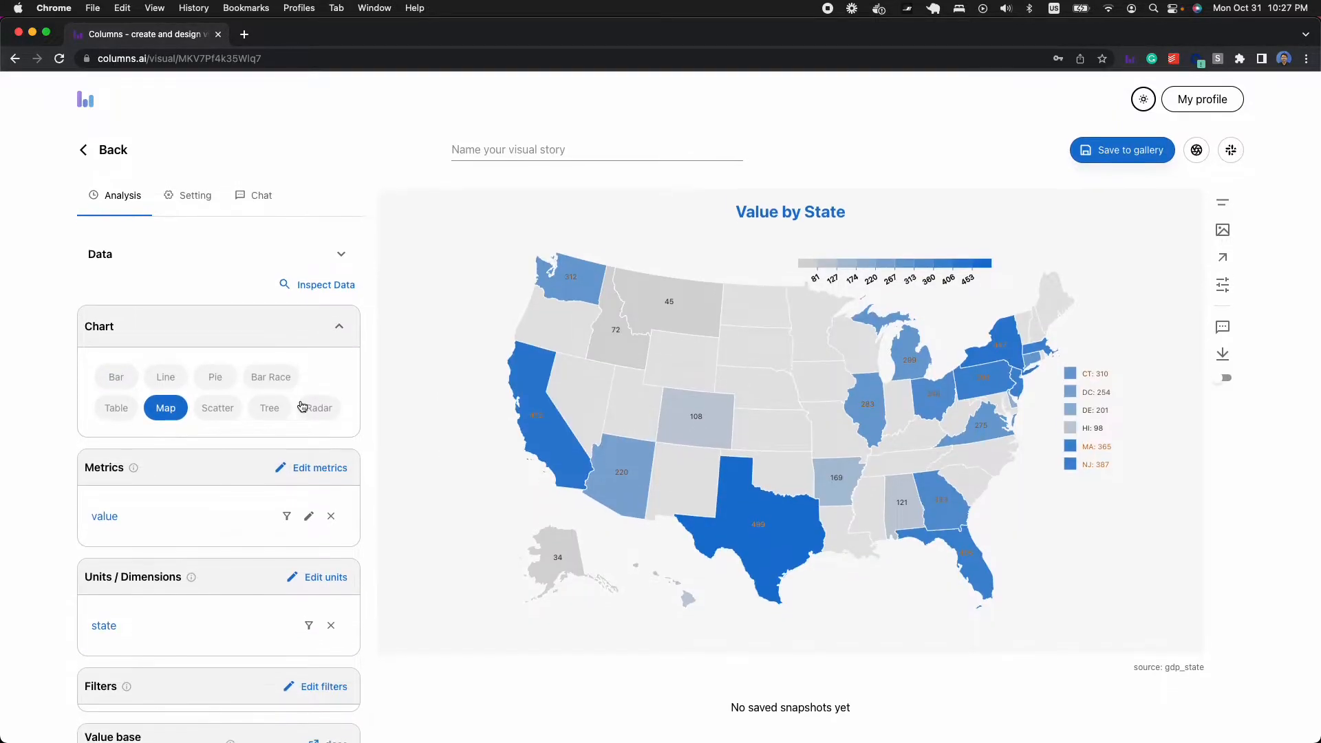
- Set the aggregation of the value metric to SUM
scroll(208, 581, "down", 1)
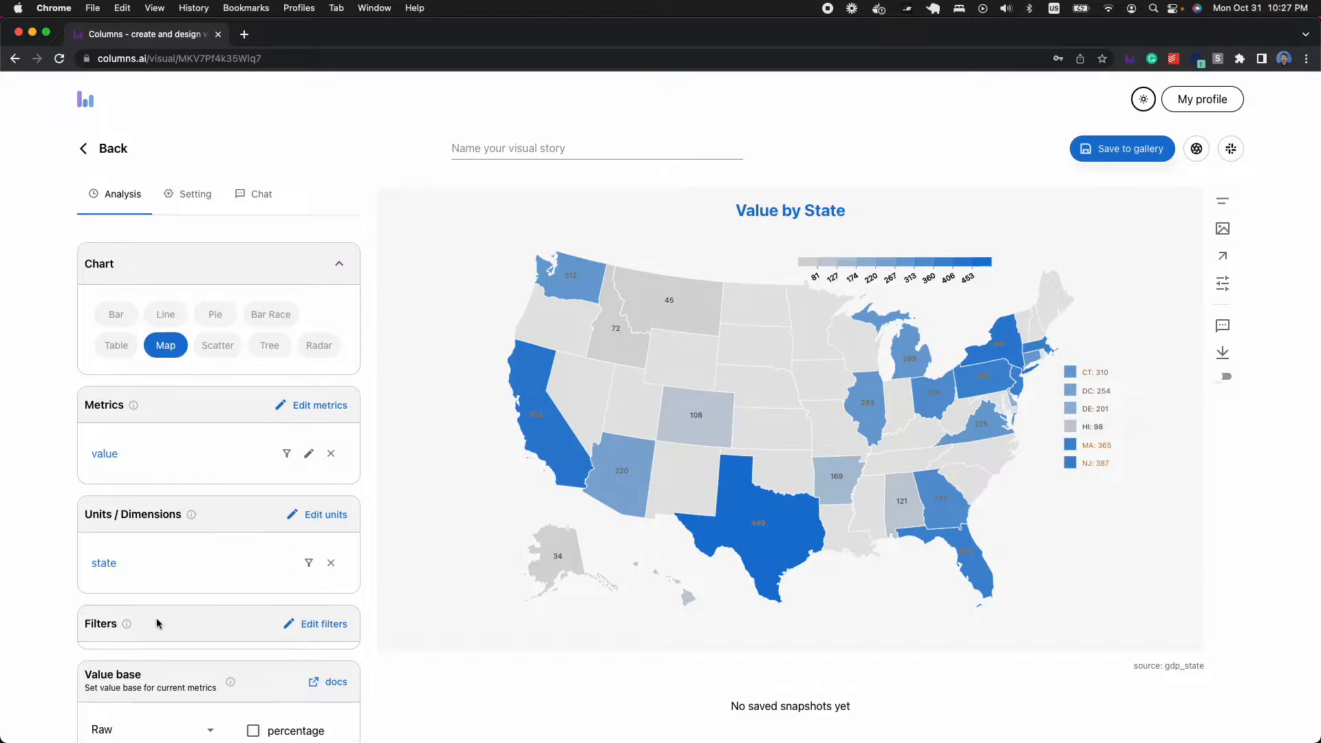
left_click(306, 454)
left_click(130, 629)
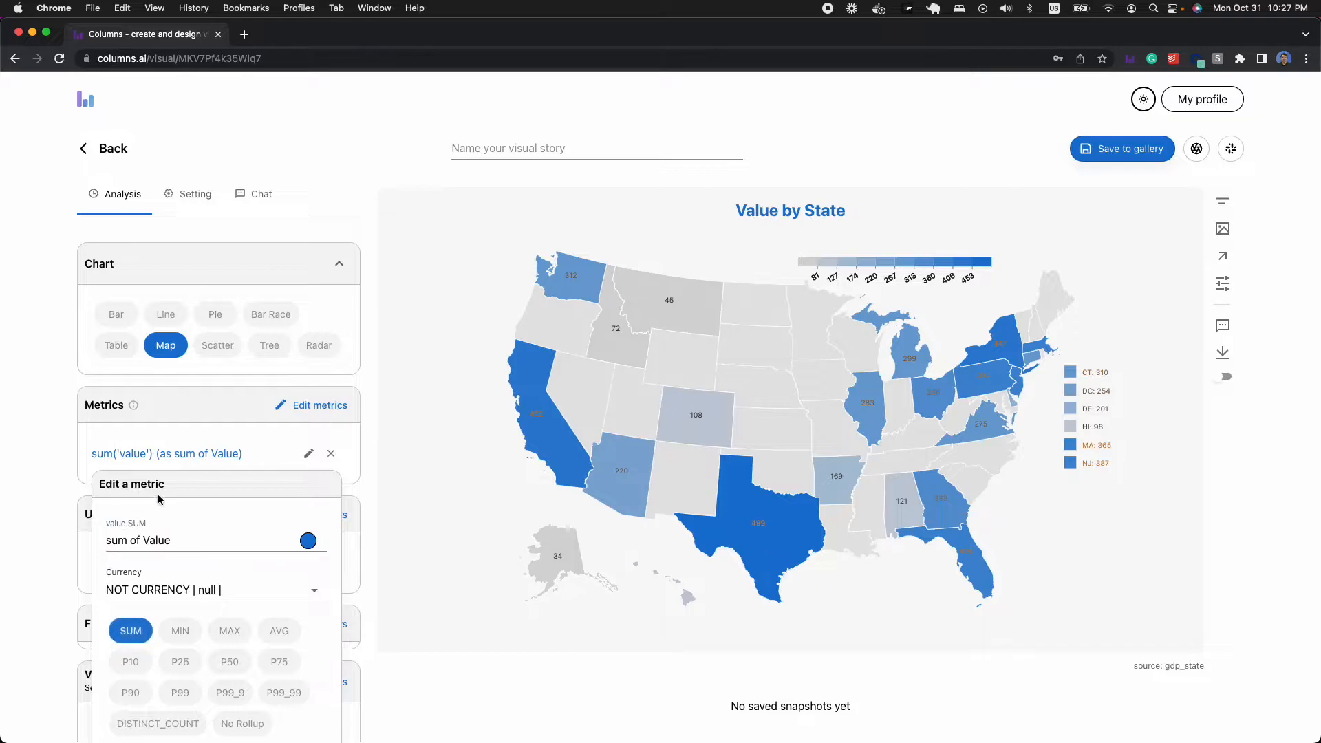
left_click(351, 463)
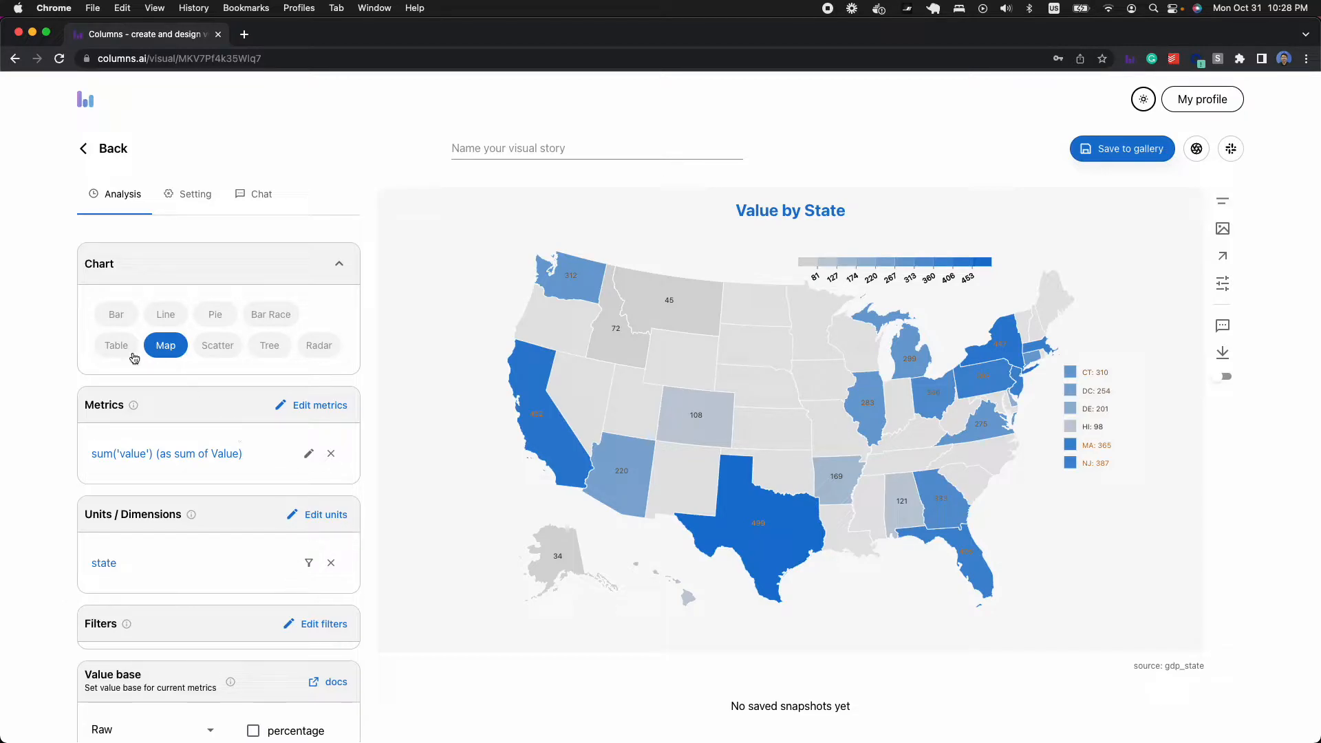
- Preview the data as a Bar chart and change the chart type to Tree
left_click(116, 314)
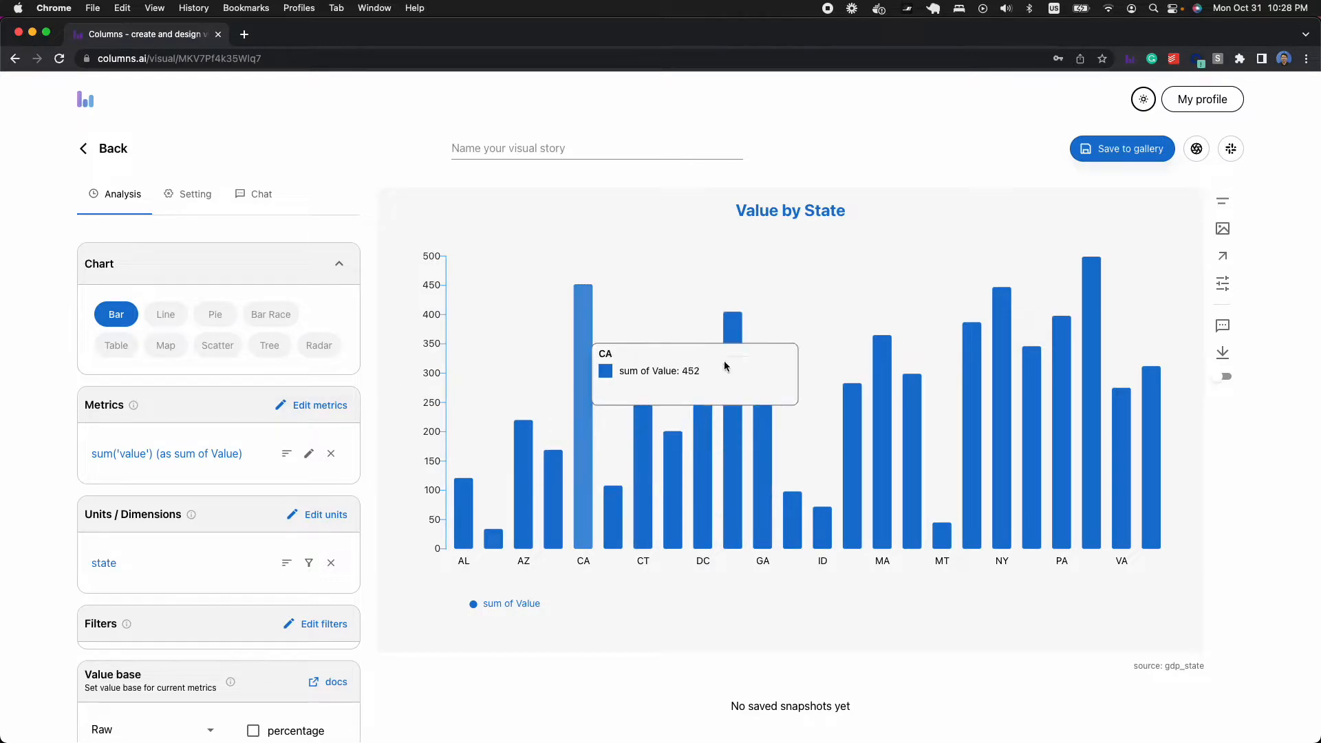
left_click(269, 355)
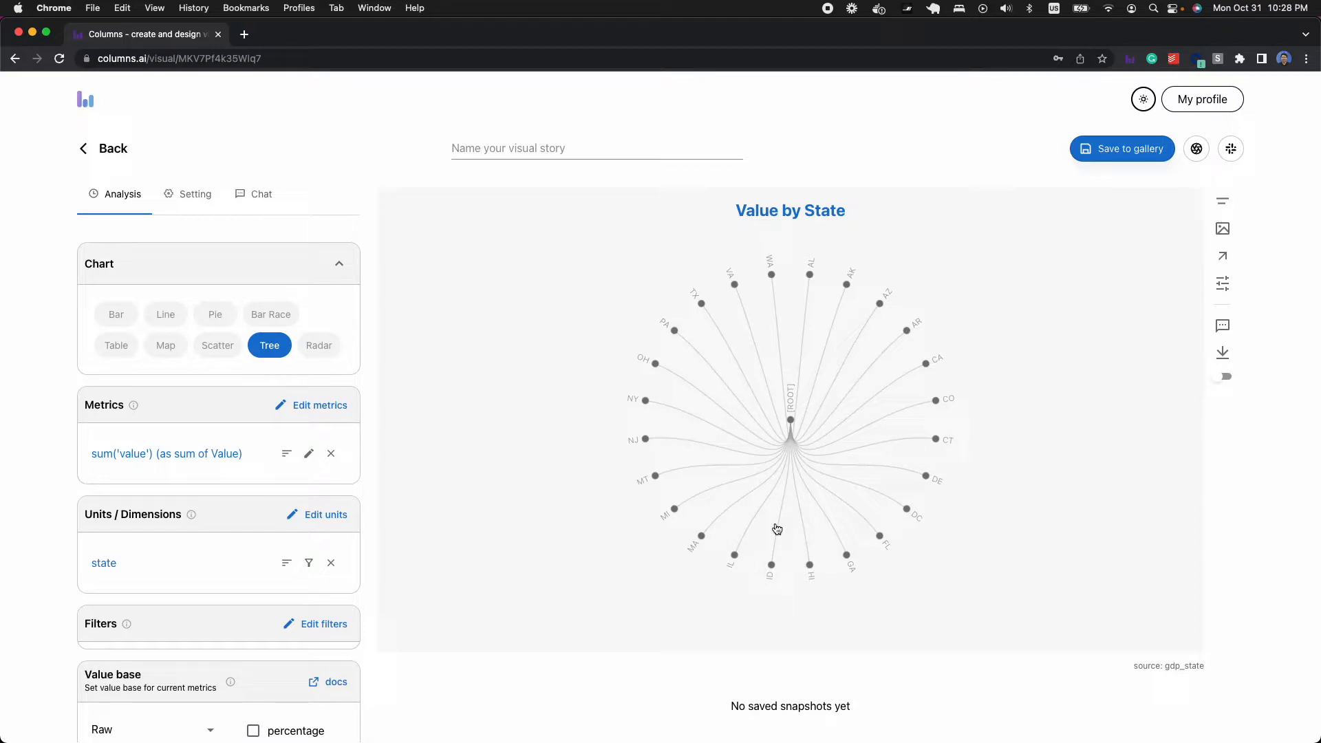
scroll(552, 487, "down", 1)
scroll(561, 468, "up", 1)
- Review the chart's settings and set the layout type in Tree Settings to map
left_click(182, 202)
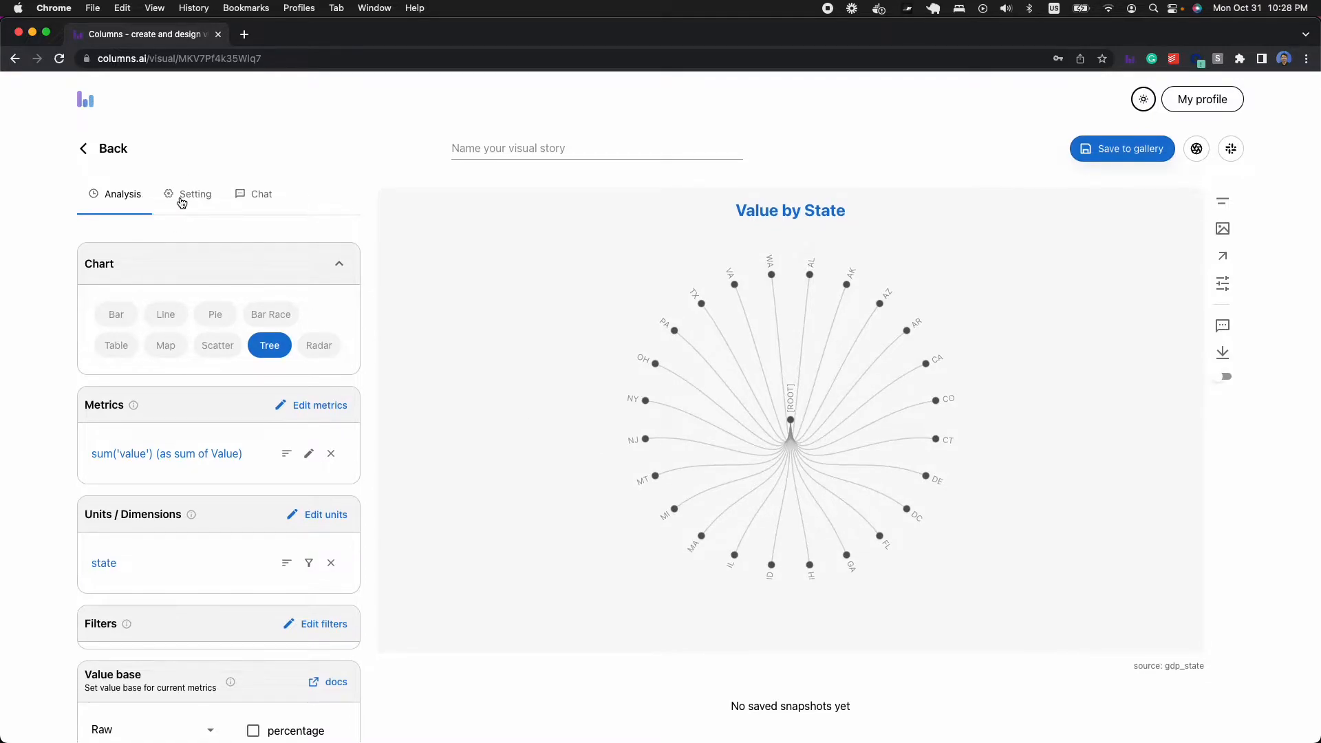
scroll(275, 310, "down", 1)
scroll(431, 440, "down", 1)
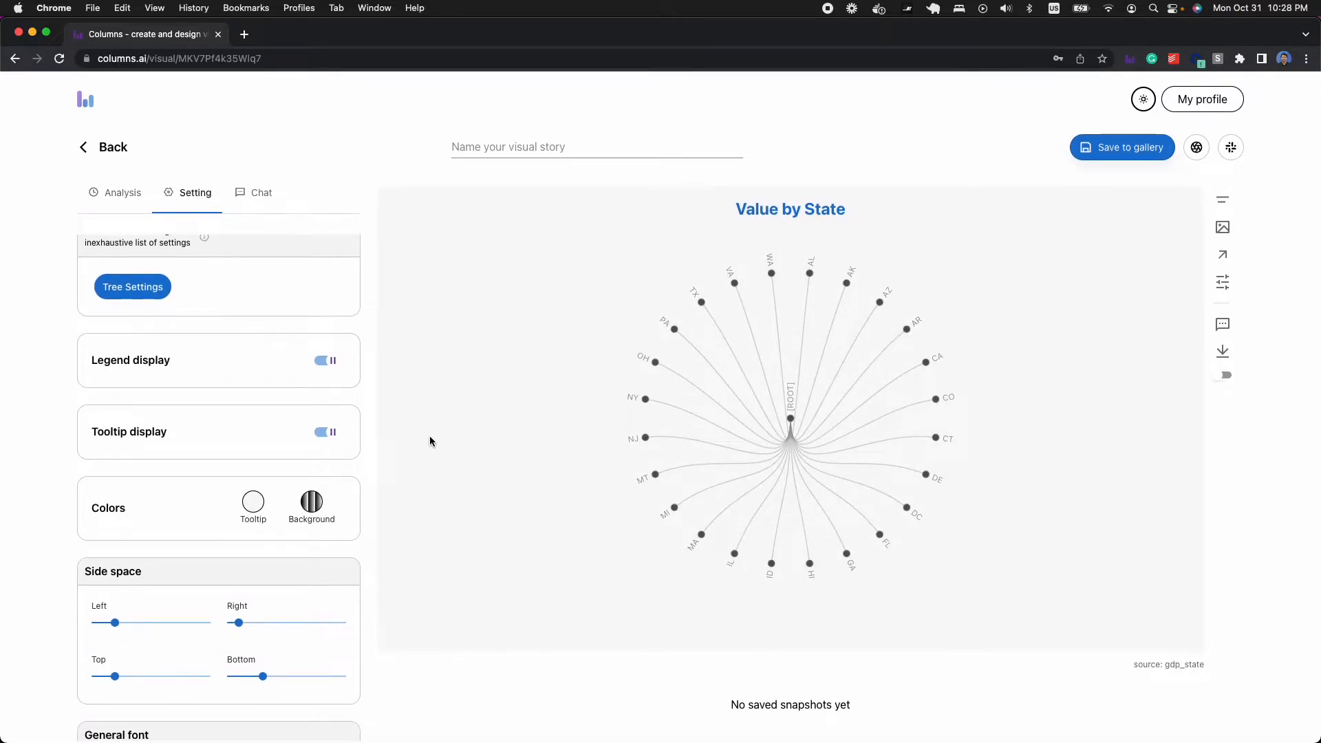
scroll(216, 424, "down", 1)
scroll(215, 424, "down", 3)
scroll(341, 427, "up", 5)
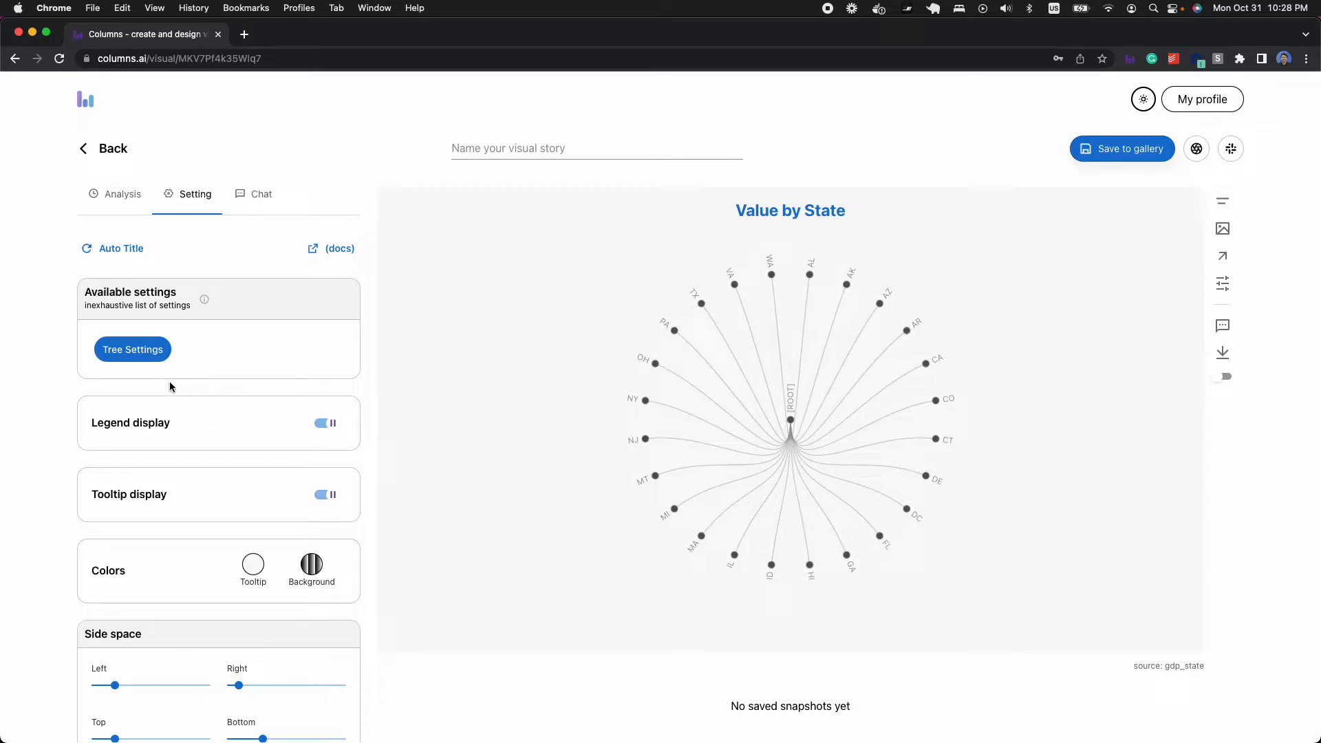
left_click(132, 354)
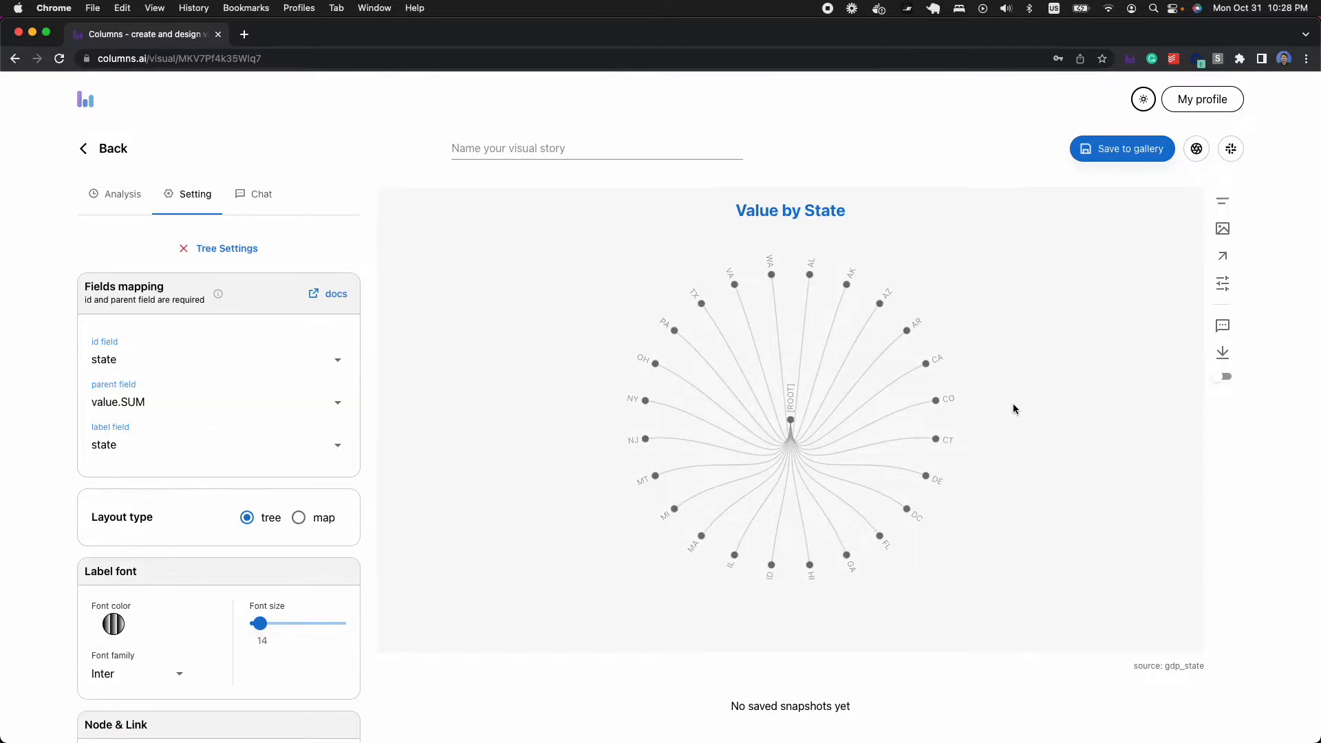
scroll(235, 551, "down", 2)
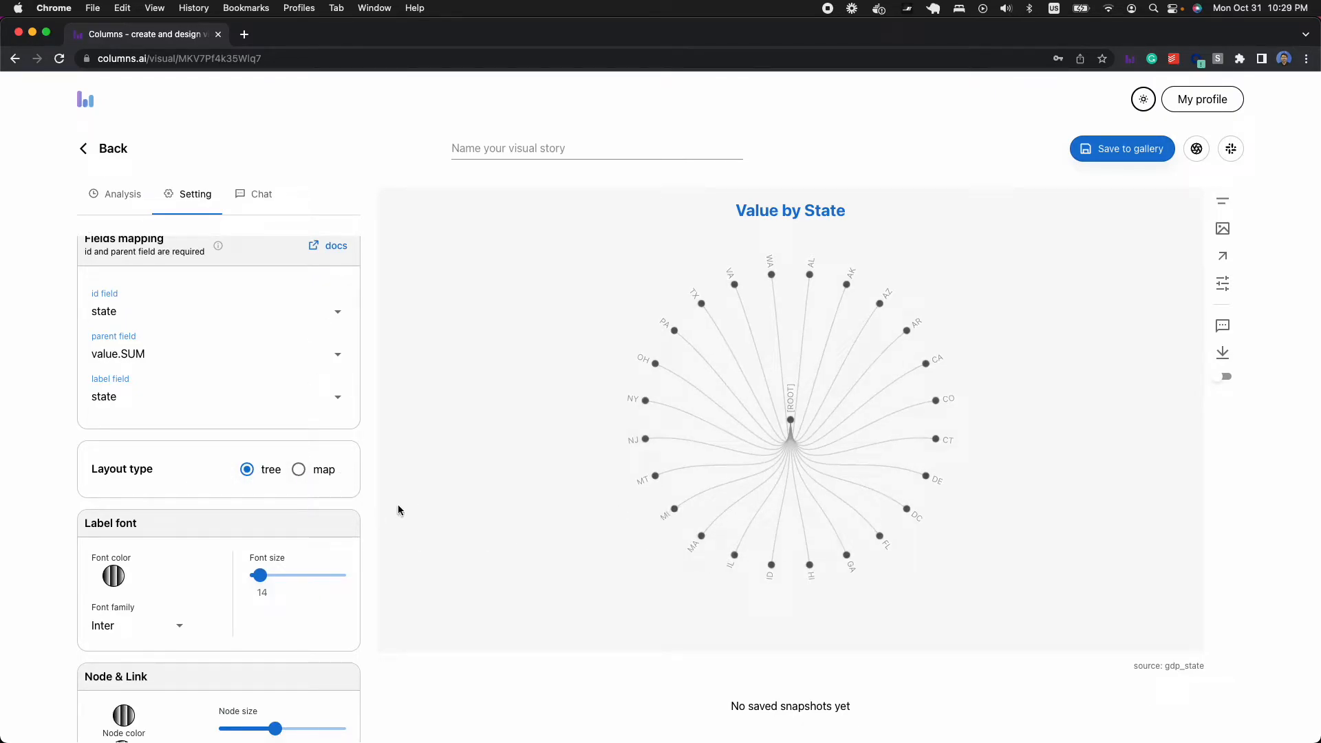
left_click(298, 469)
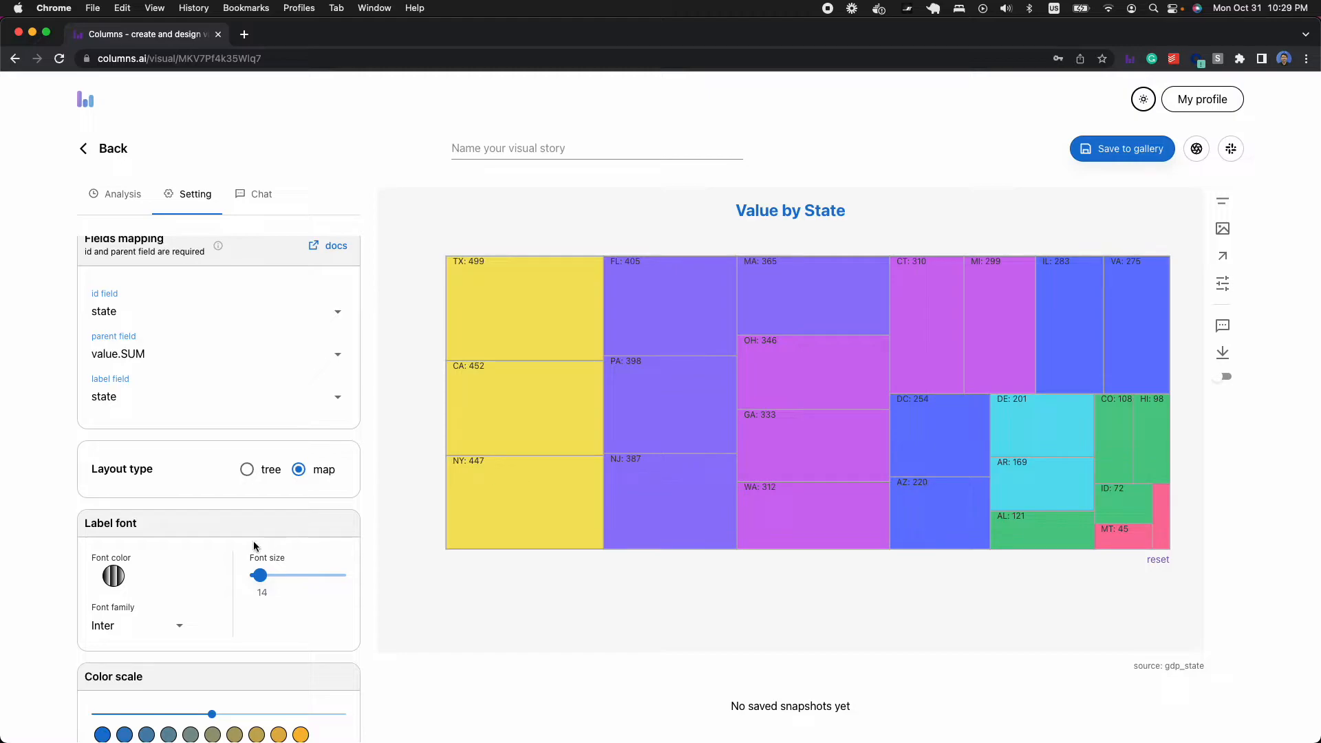
- Try the dice and slice tile methods on the treemap and settle on binary
scroll(227, 530, "down", 5)
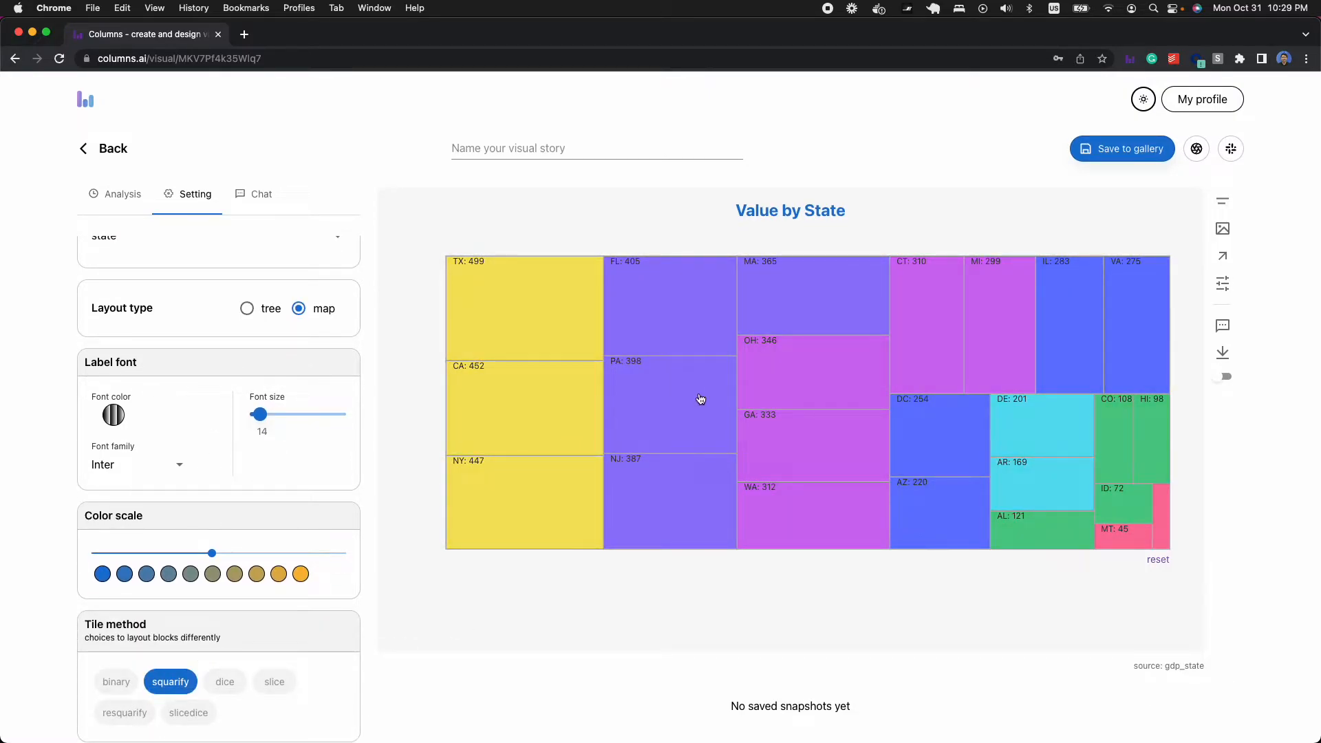
left_click(225, 691)
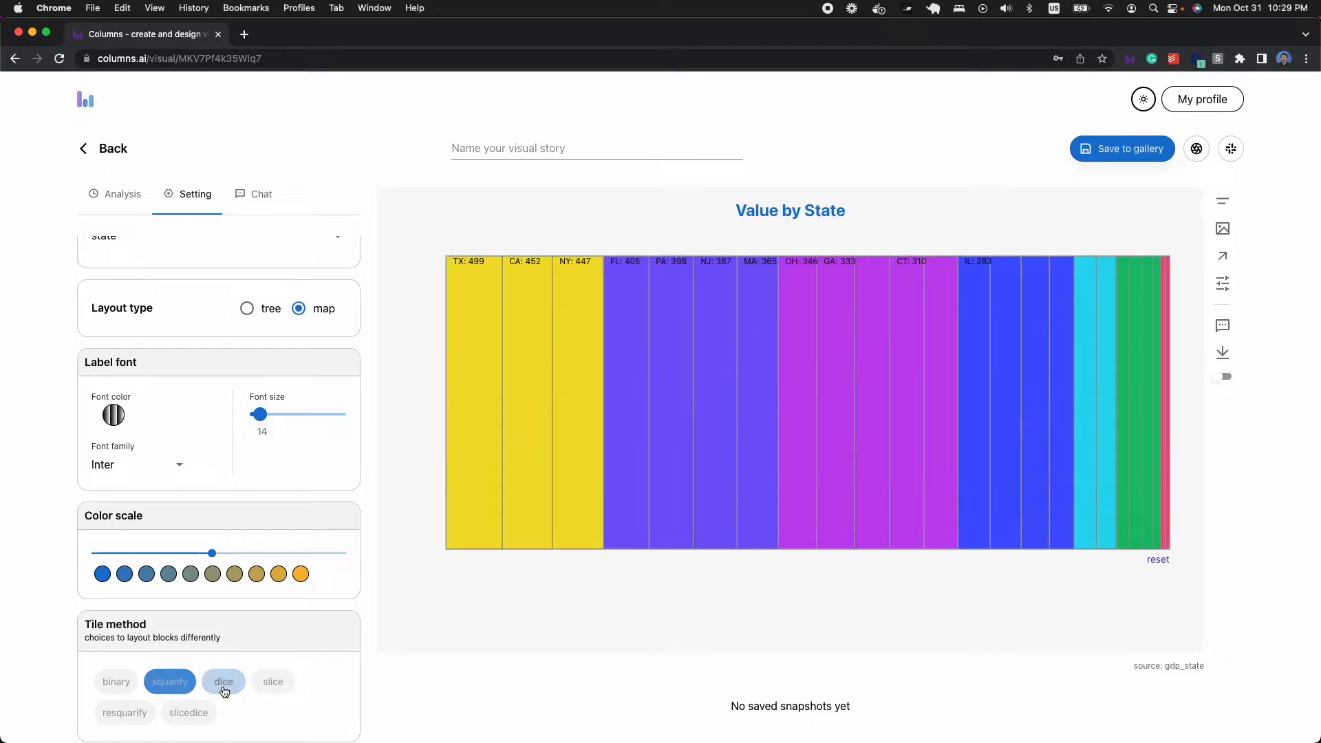
left_click(272, 685)
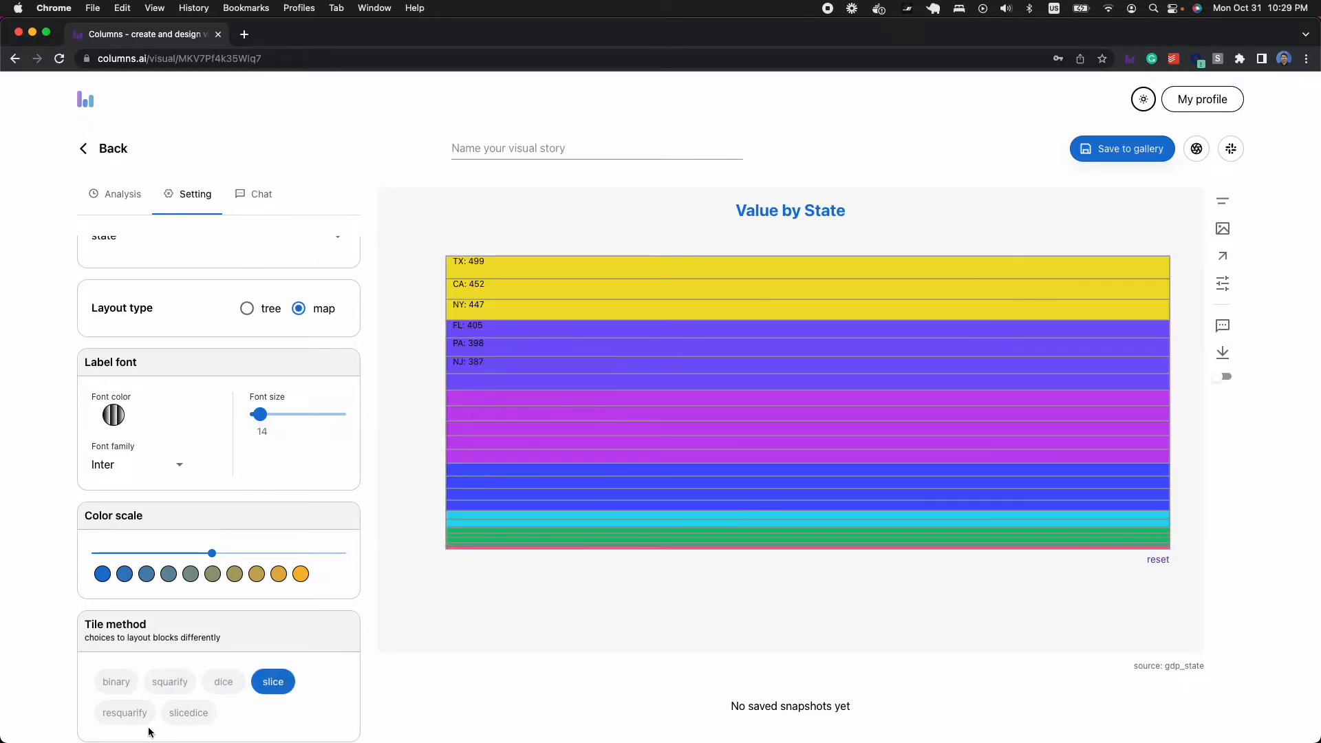
left_click(115, 684)
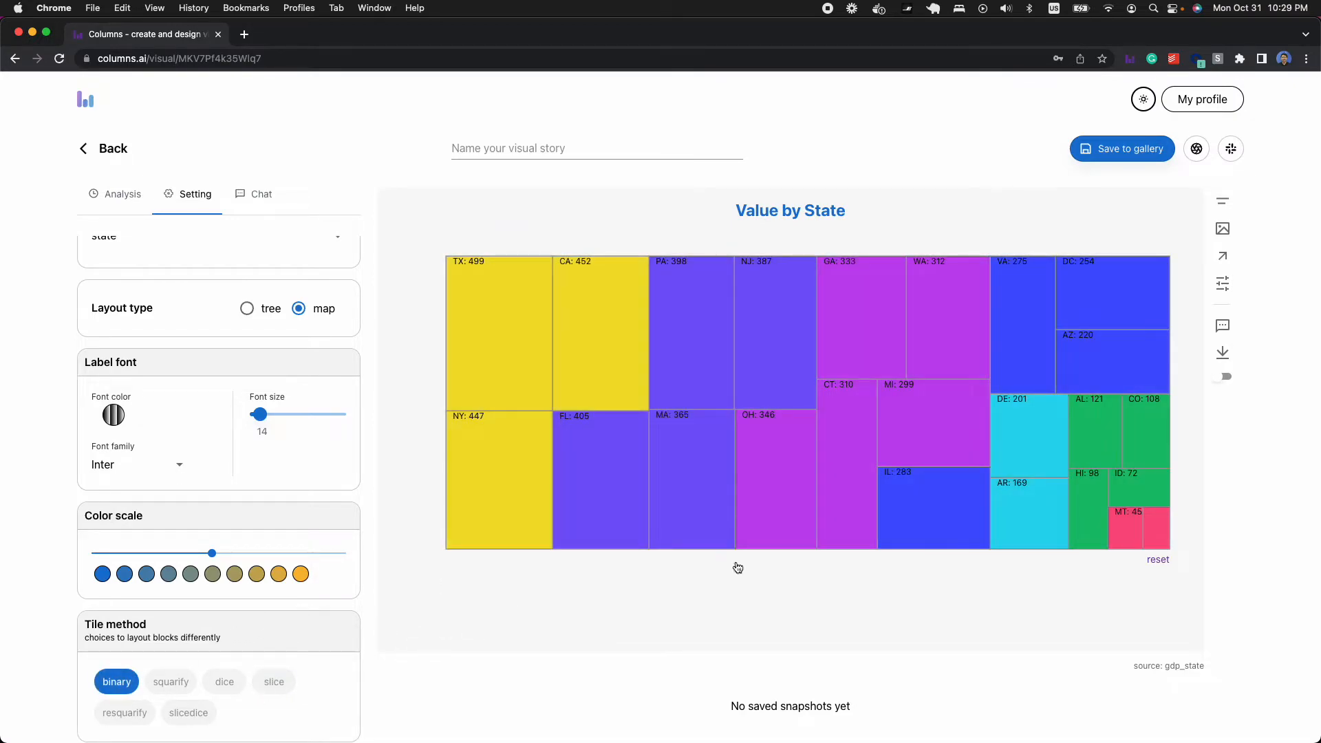
- Reduce the treemap's color scale to six colors and set the second color to crimson #c2185b
scroll(199, 628, "up", 1)
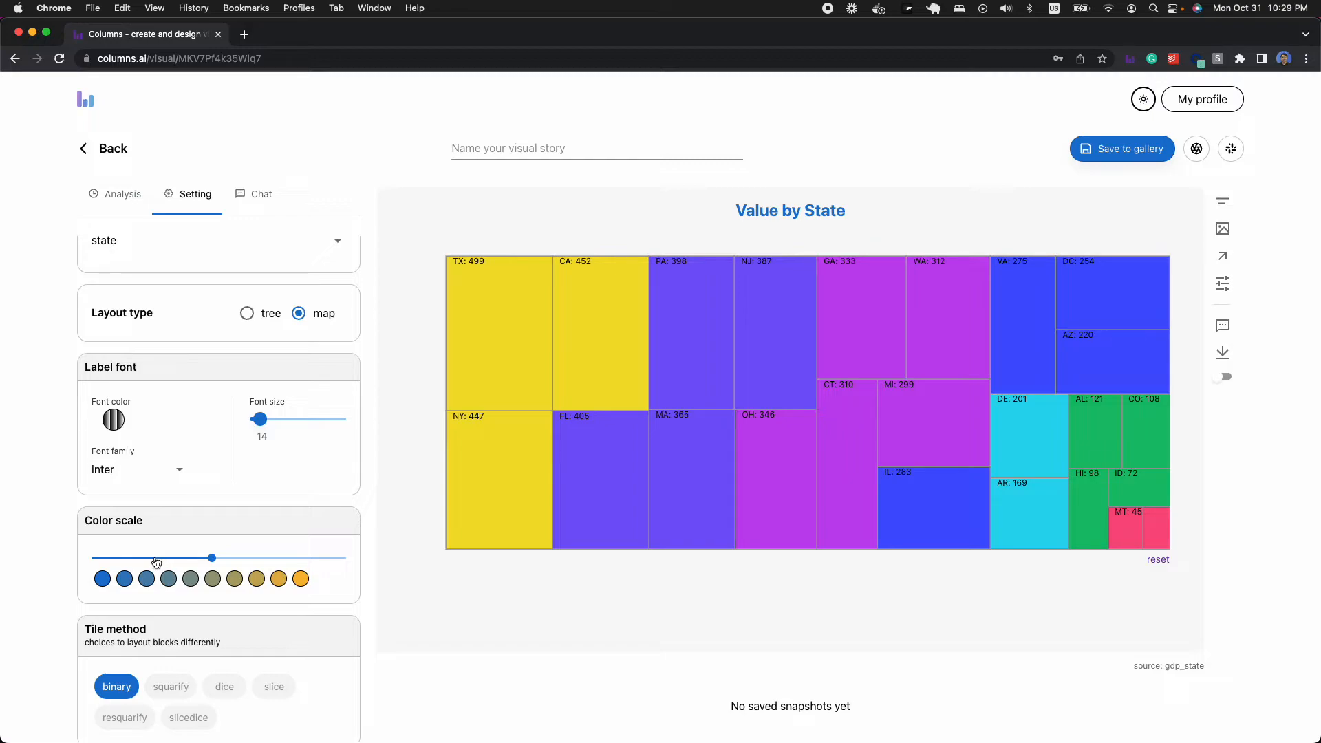
left_click(157, 559)
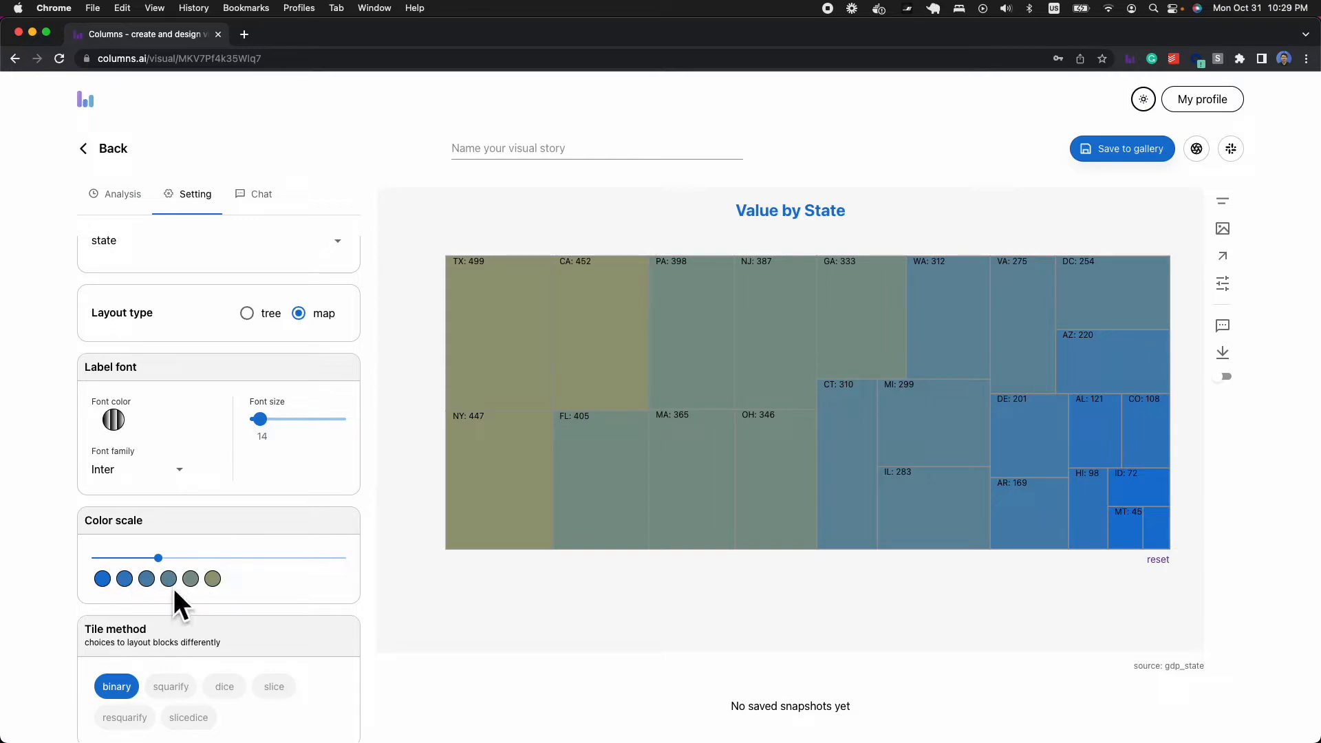
left_click(125, 580)
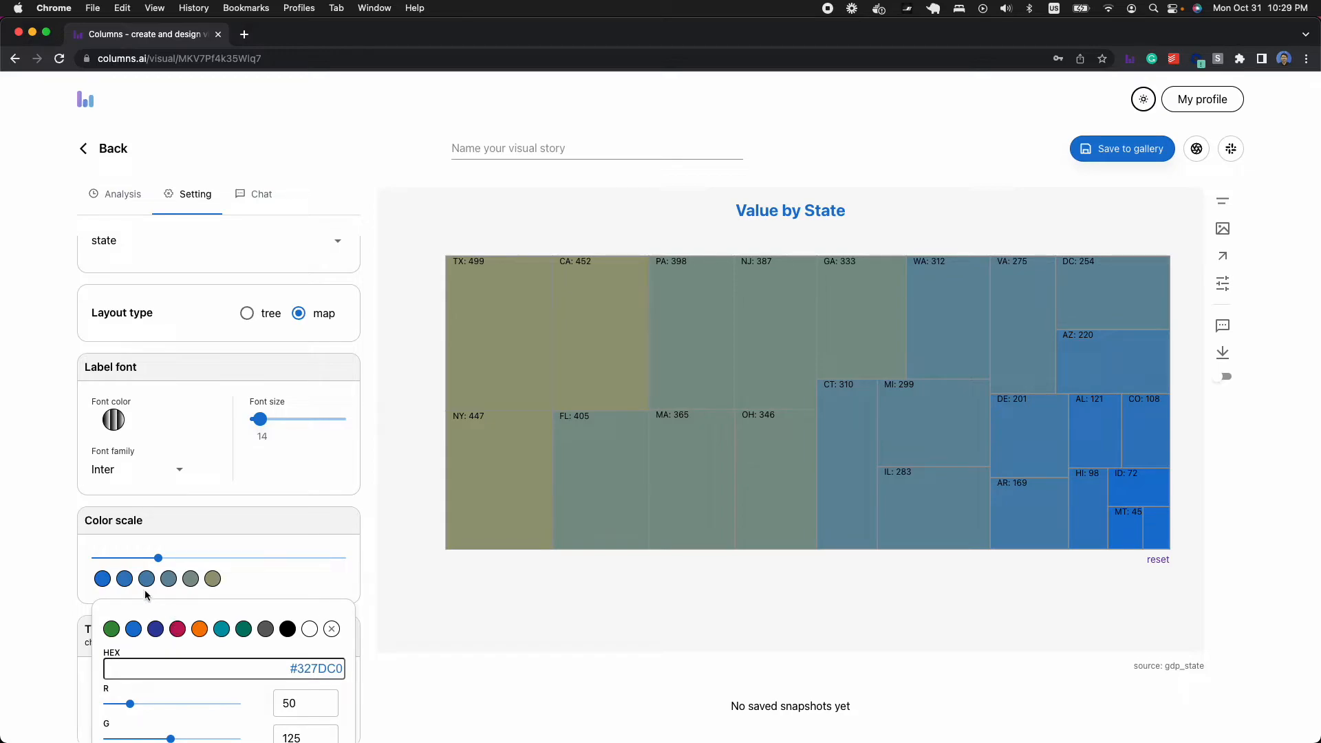
left_click(177, 630)
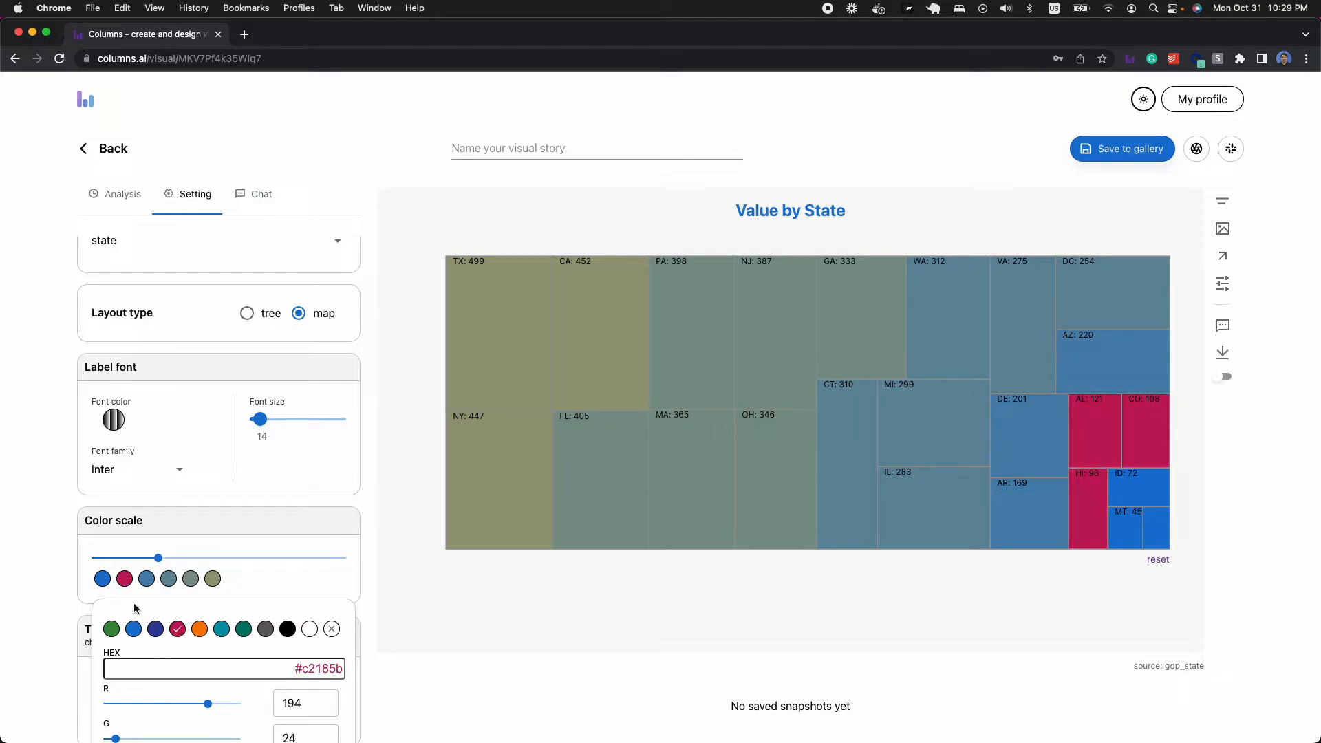
- Set the fourth color of the color scale to blue #1976d2
left_click(169, 580)
left_click(169, 579)
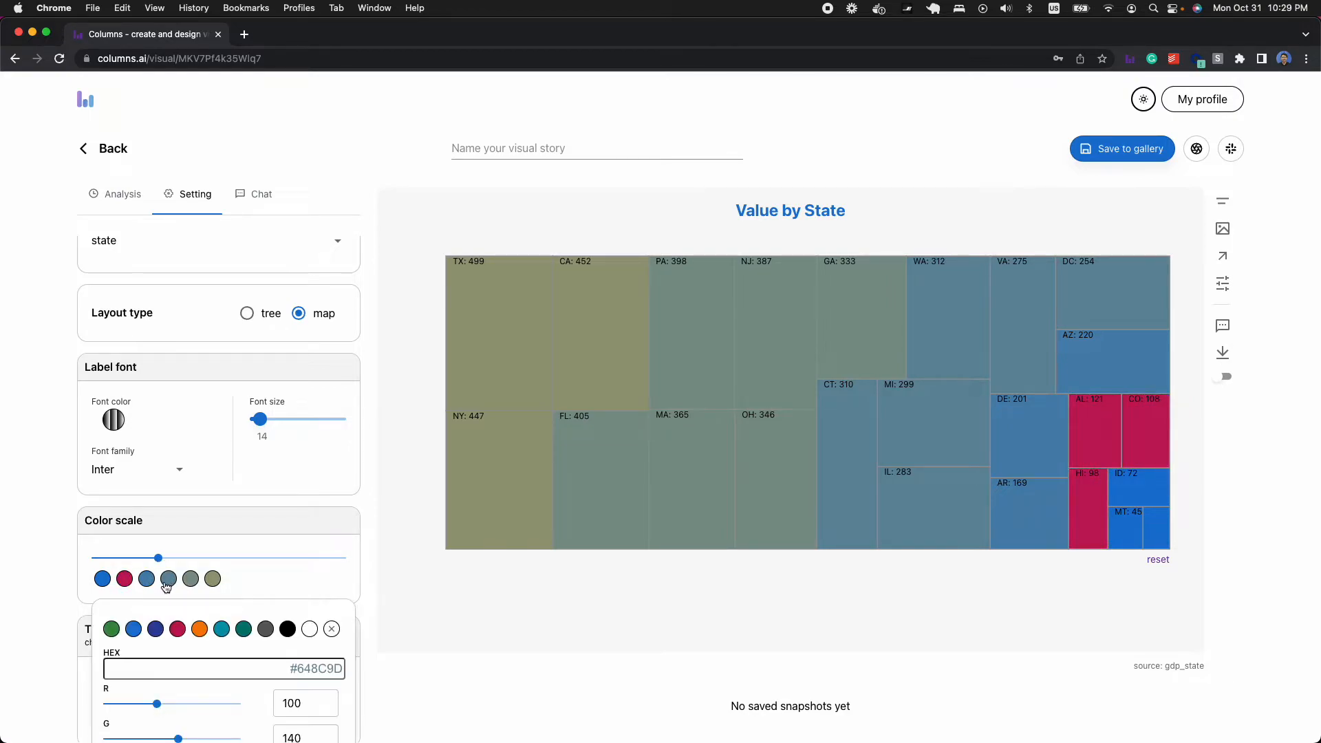
left_click(133, 630)
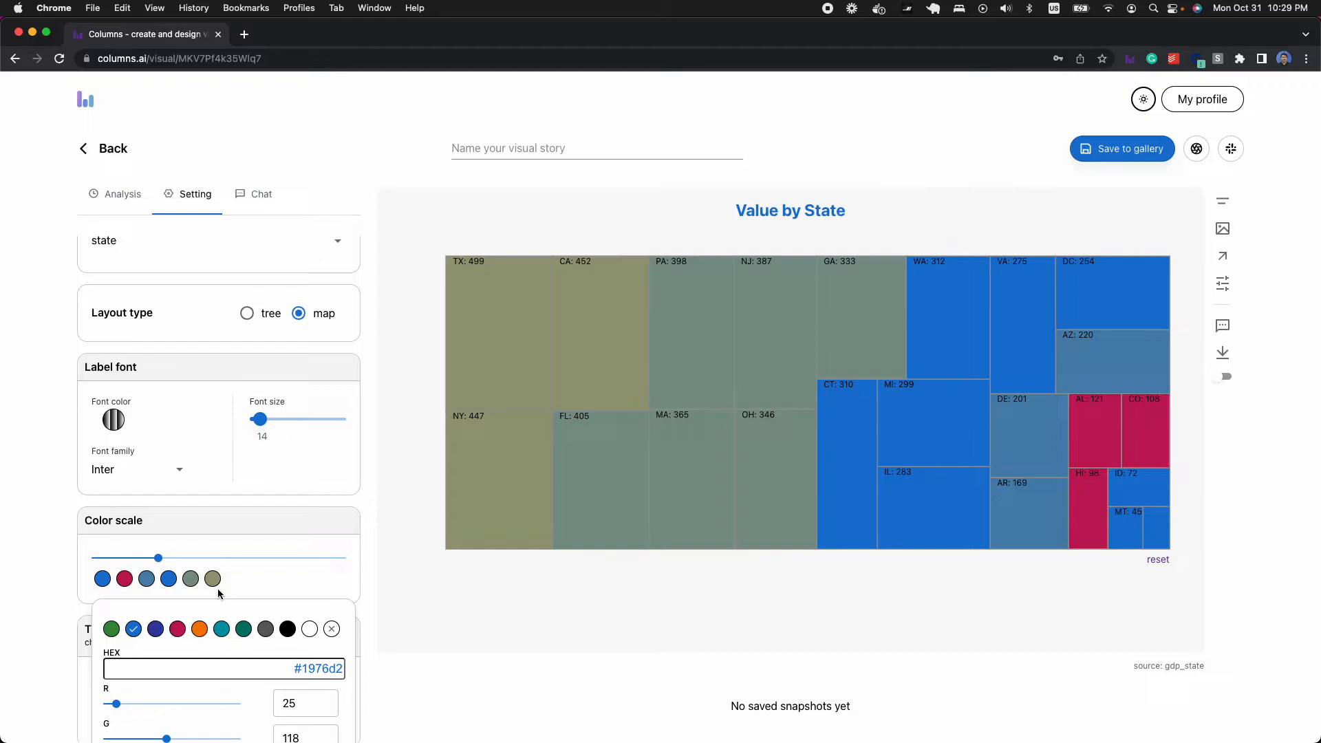
left_click(193, 583)
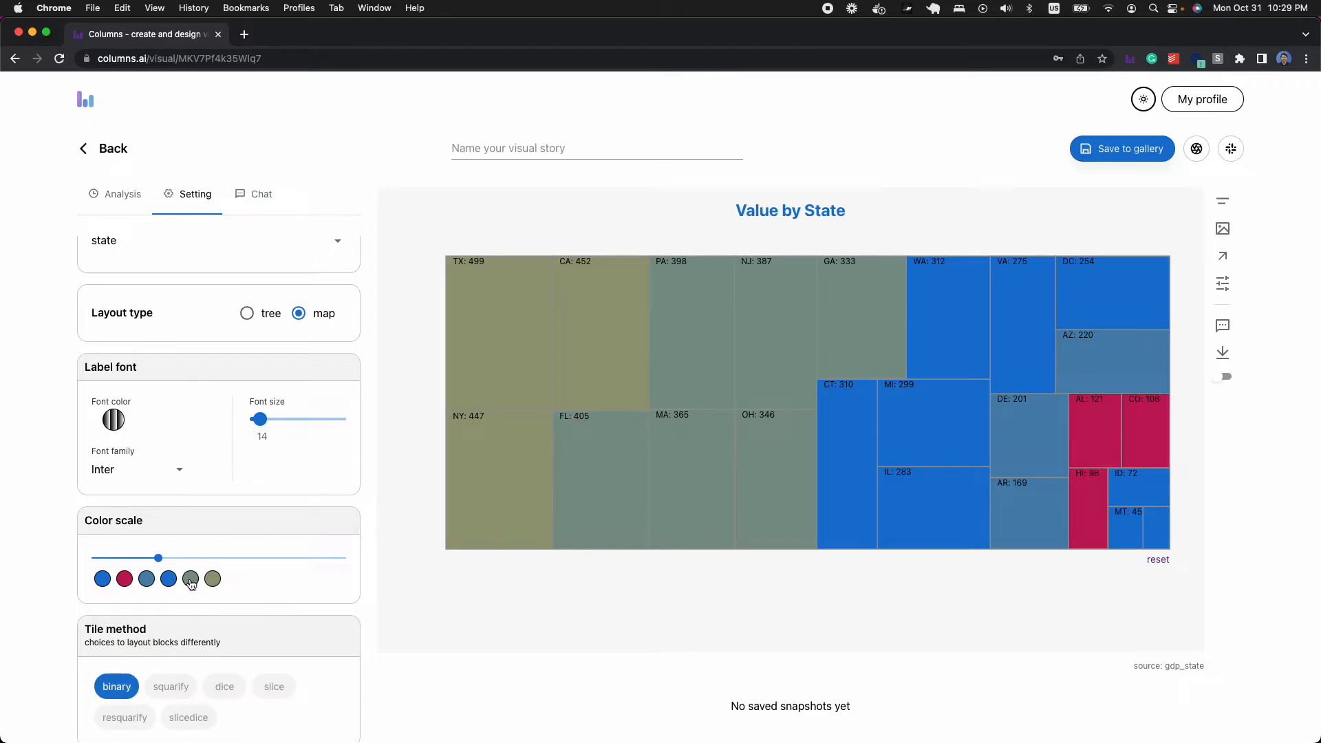
left_click(191, 582)
left_click(256, 585)
- Reduce the color scale to two colors and extend it back to six
mouse_move(164, 565)
left_click(110, 561)
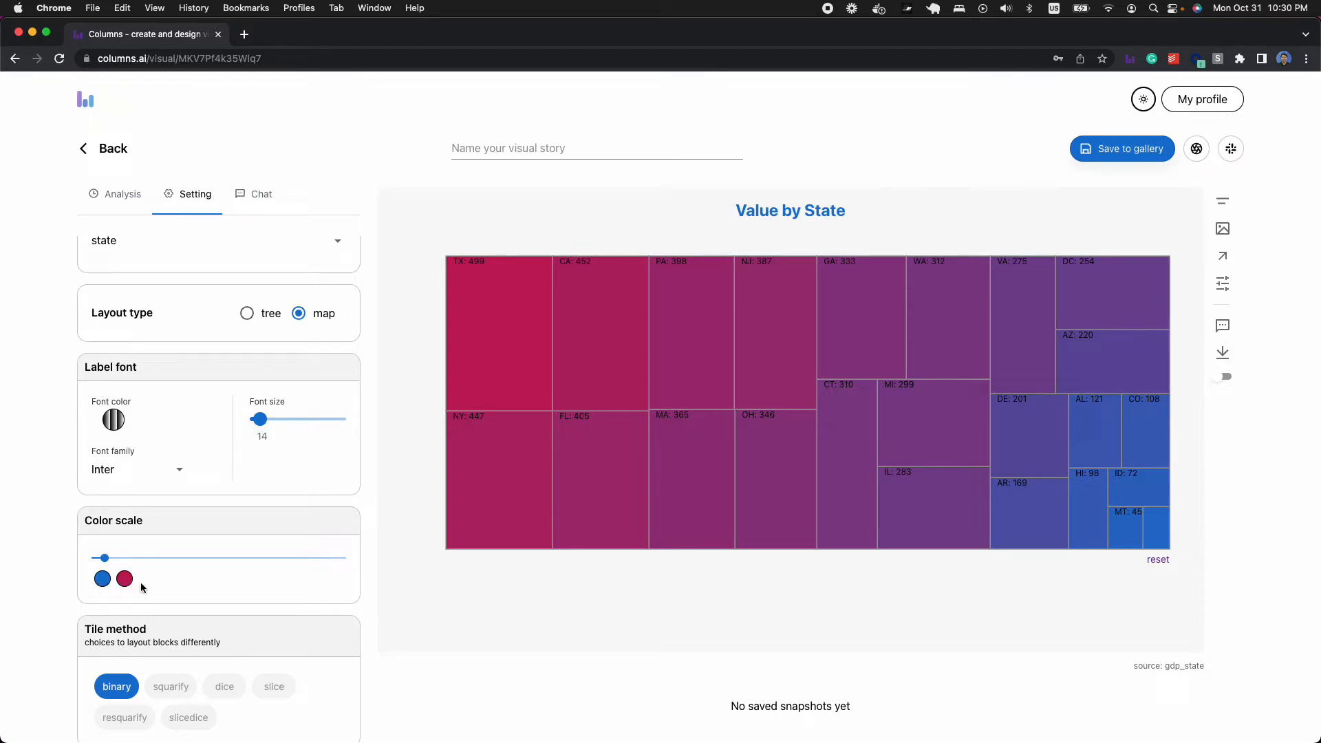
left_click(158, 558)
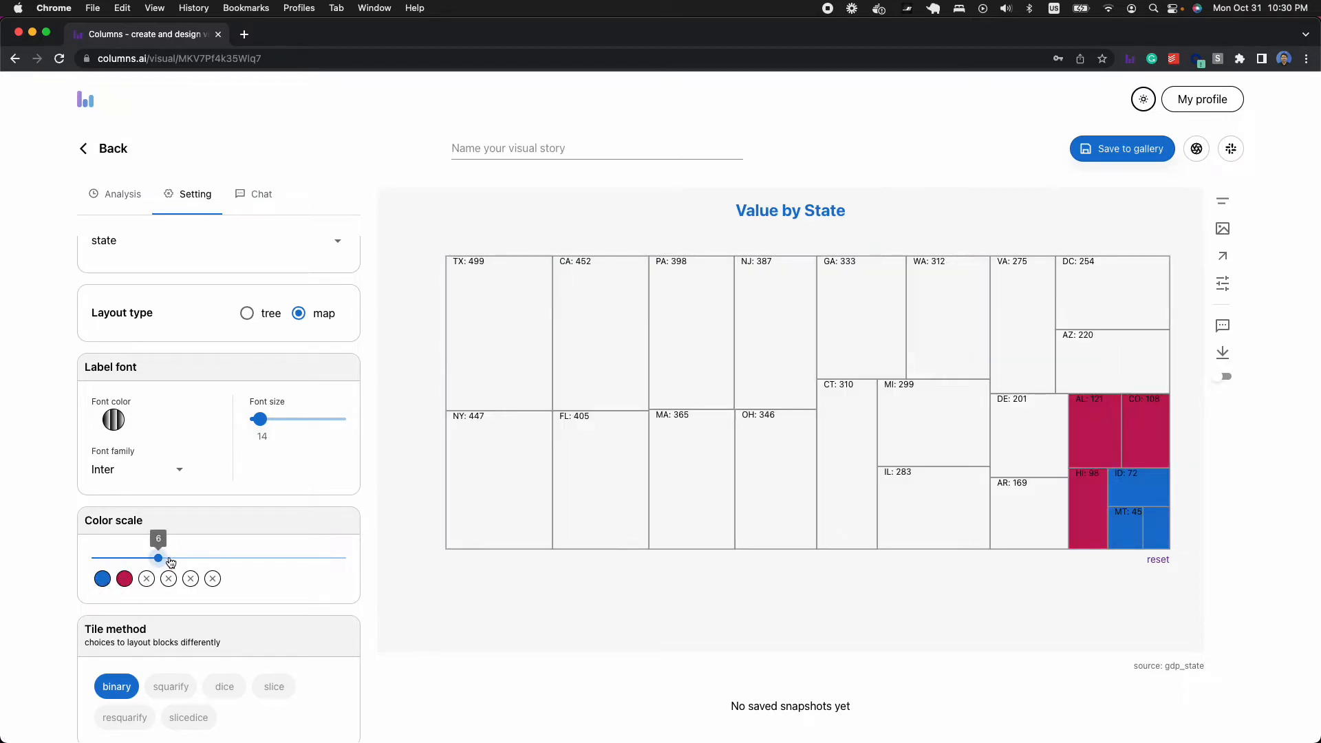
- Set the color scale's third color to dark blue and its fourth color to orange
left_click(147, 578)
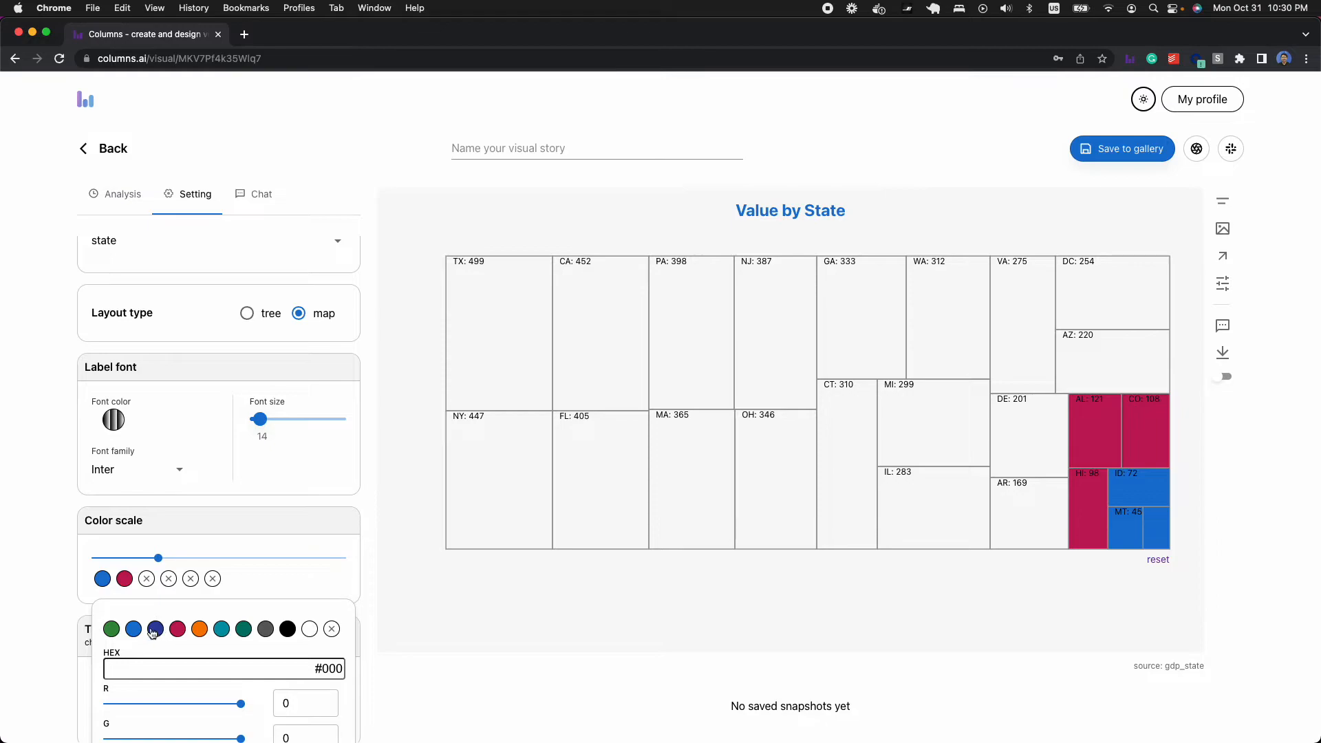
left_click(155, 629)
left_click(168, 581)
left_click(176, 586)
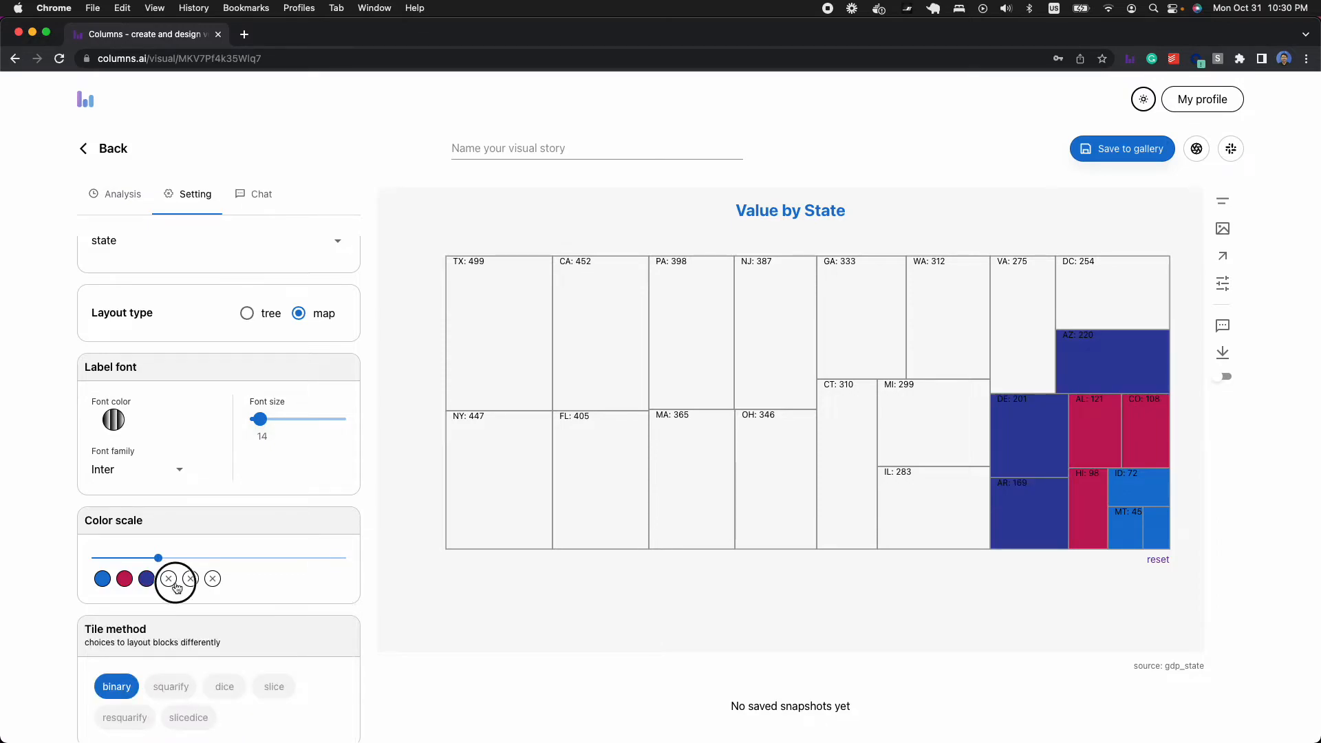
left_click(199, 628)
- Set the color scale's fifth color to teal and its sixth color to dark green #00796b
left_click(193, 584)
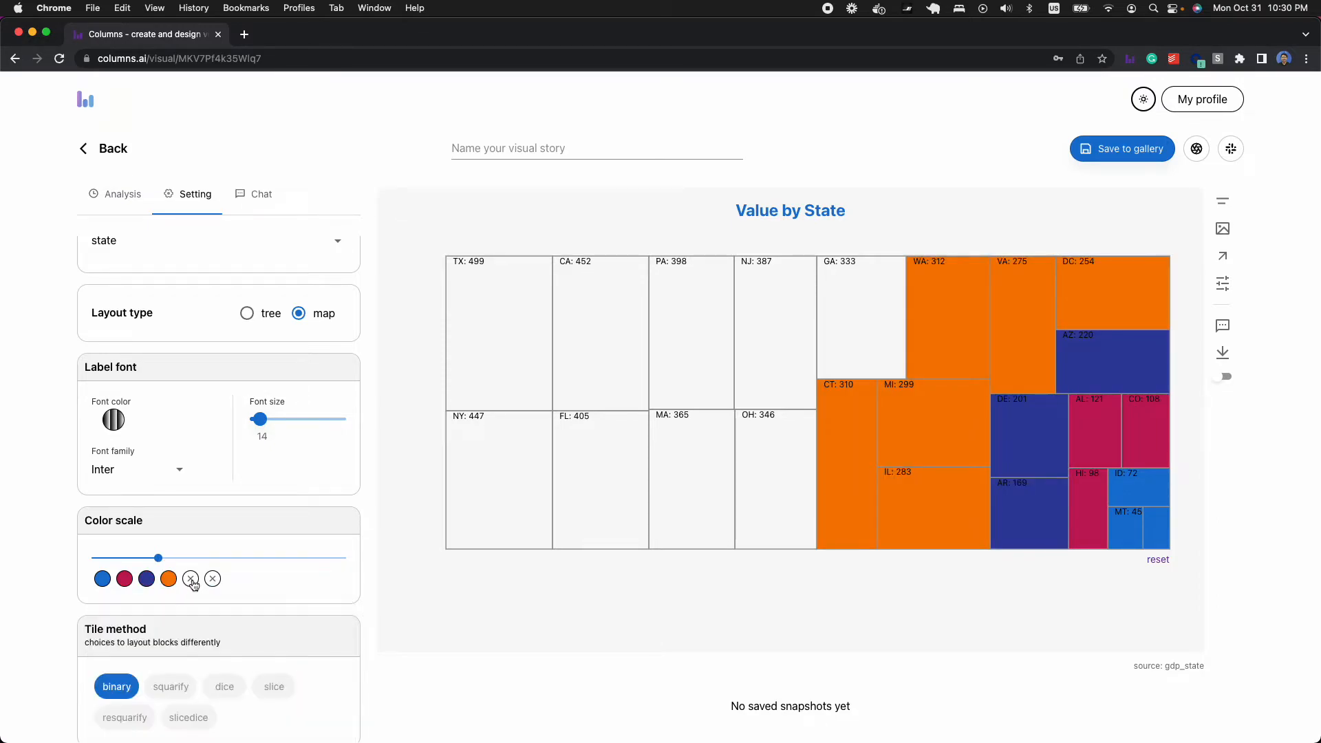
left_click(193, 584)
left_click(224, 631)
left_click(214, 589)
left_click(244, 630)
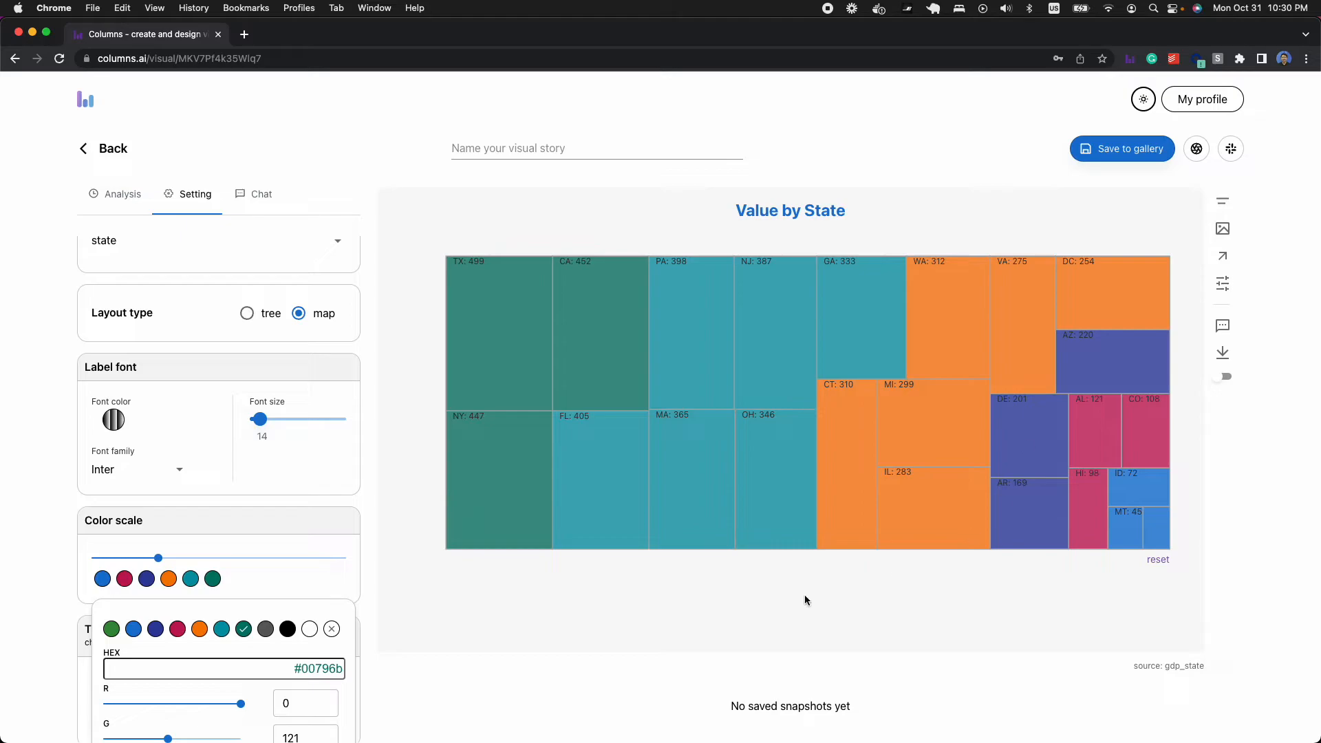
left_click(672, 578)
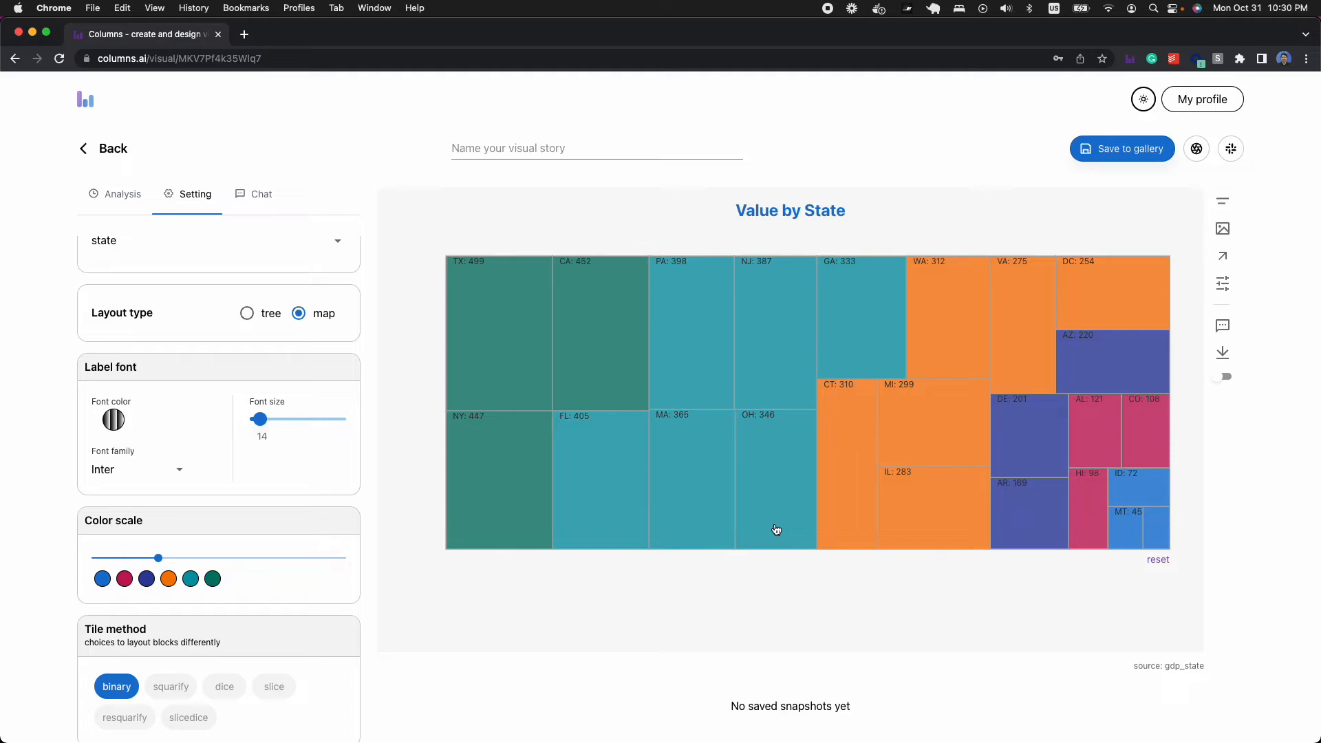
scroll(346, 469, "up", 5)
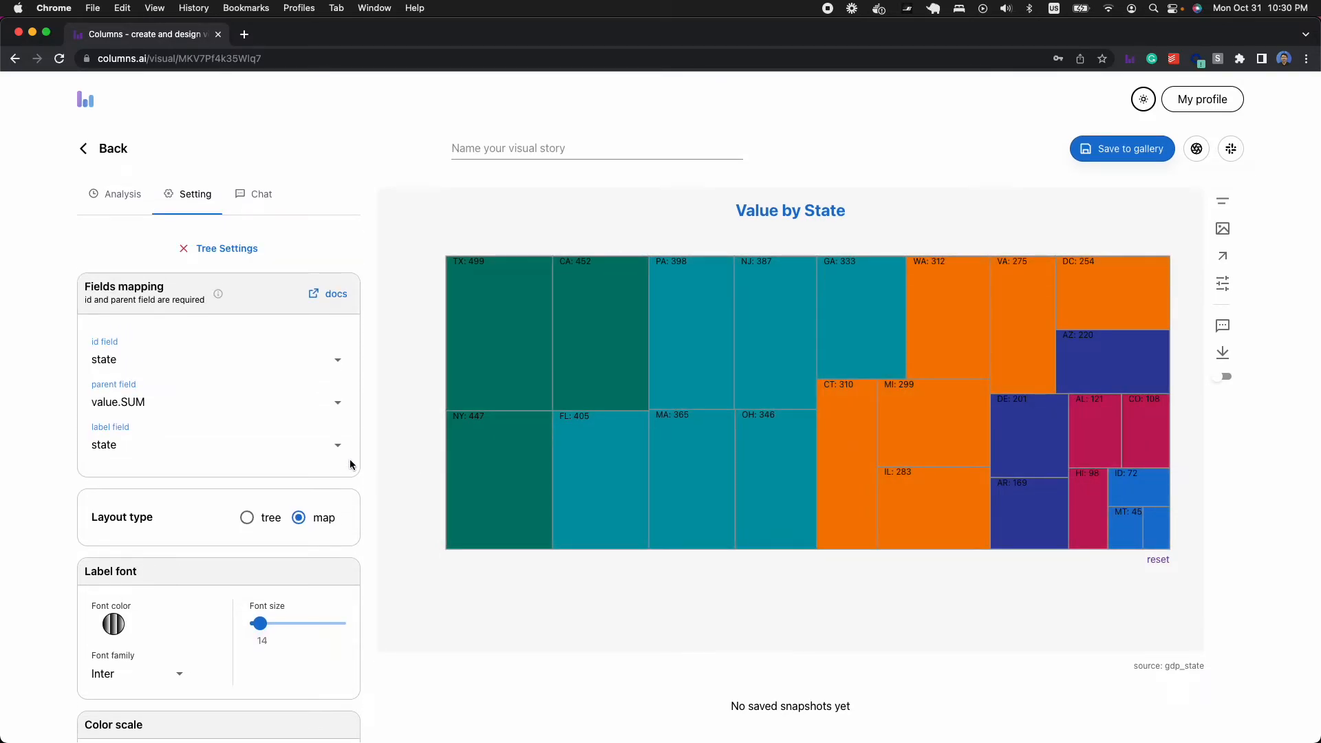
- Switch the Value by State visual to a radar chart and inspect the values at several of its state points
left_click(236, 249)
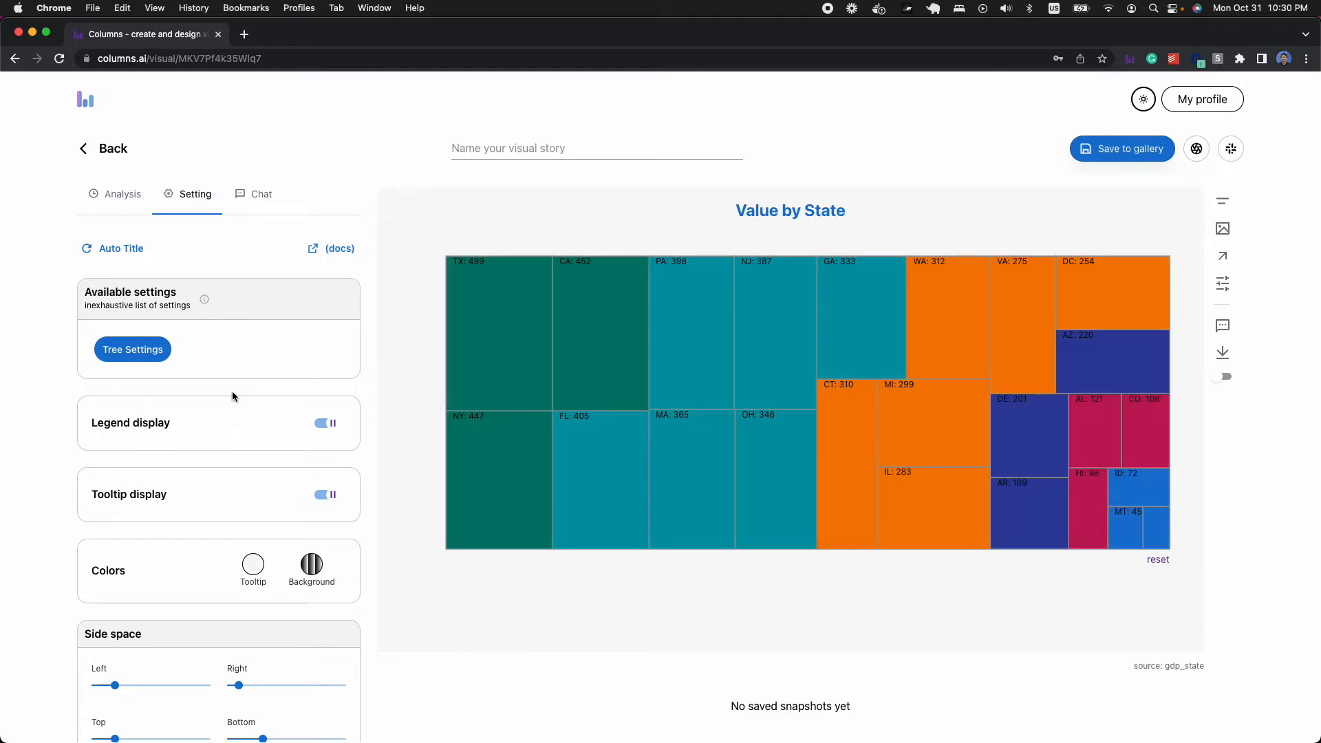
left_click(115, 196)
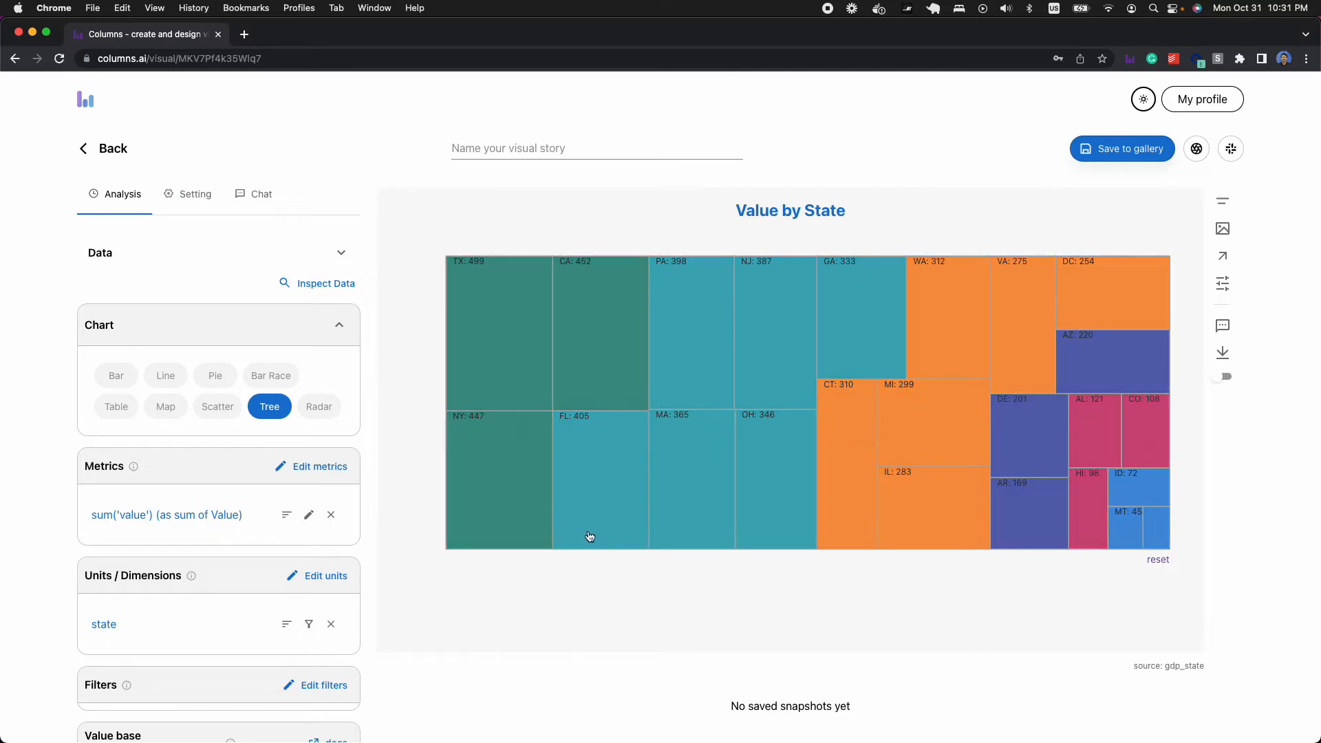
left_click(321, 412)
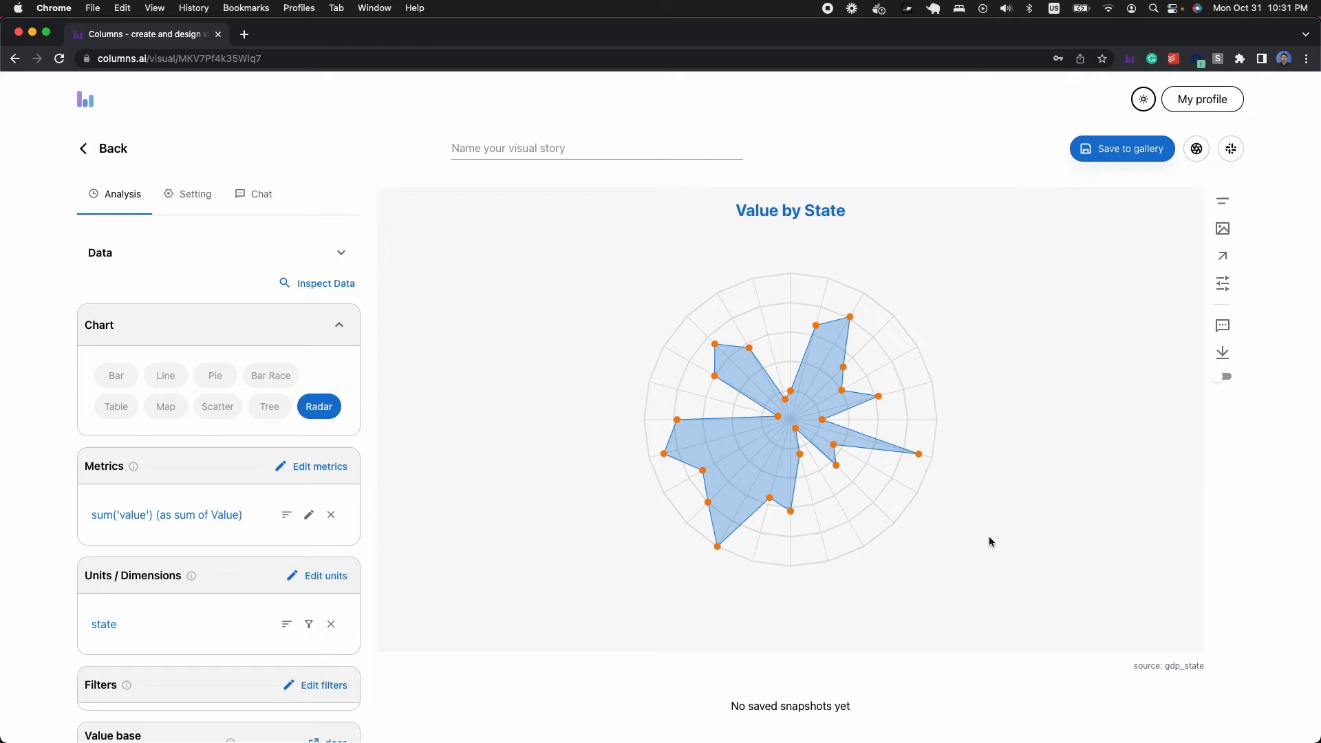
mouse_move(917, 456)
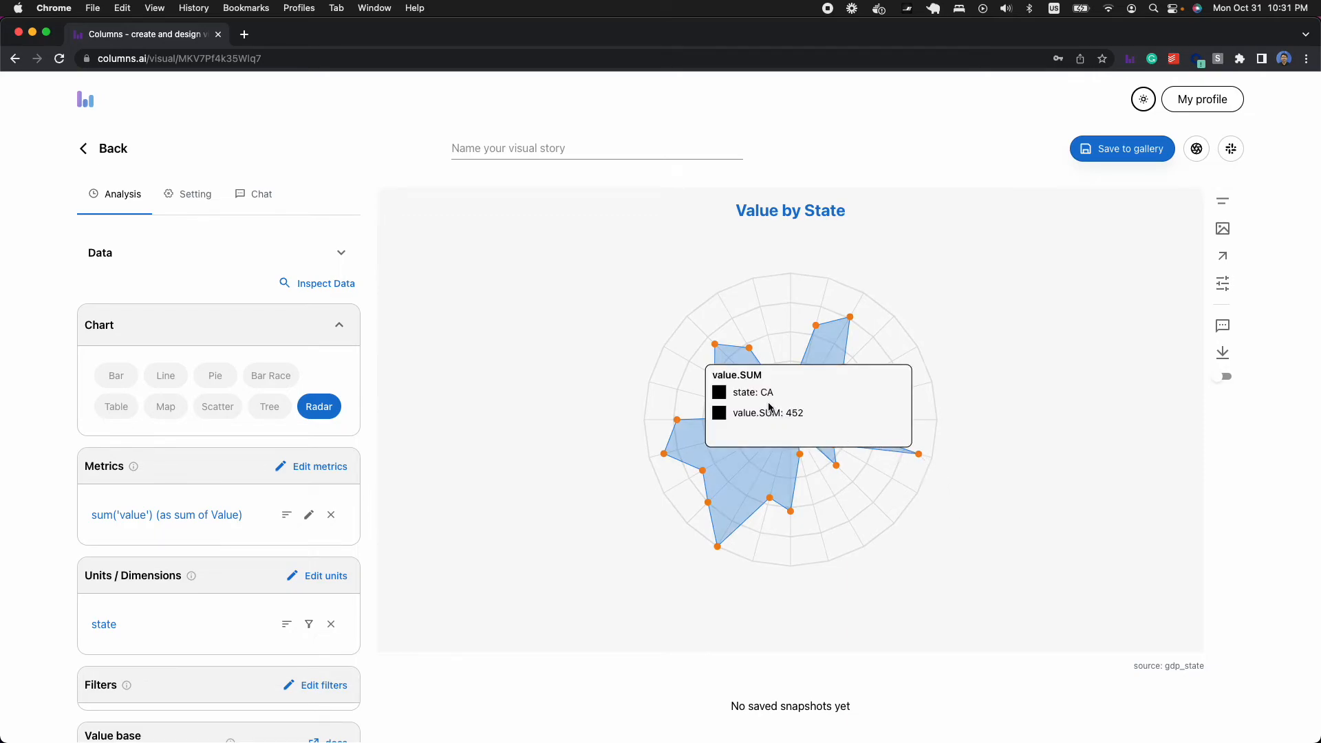
mouse_move(837, 468)
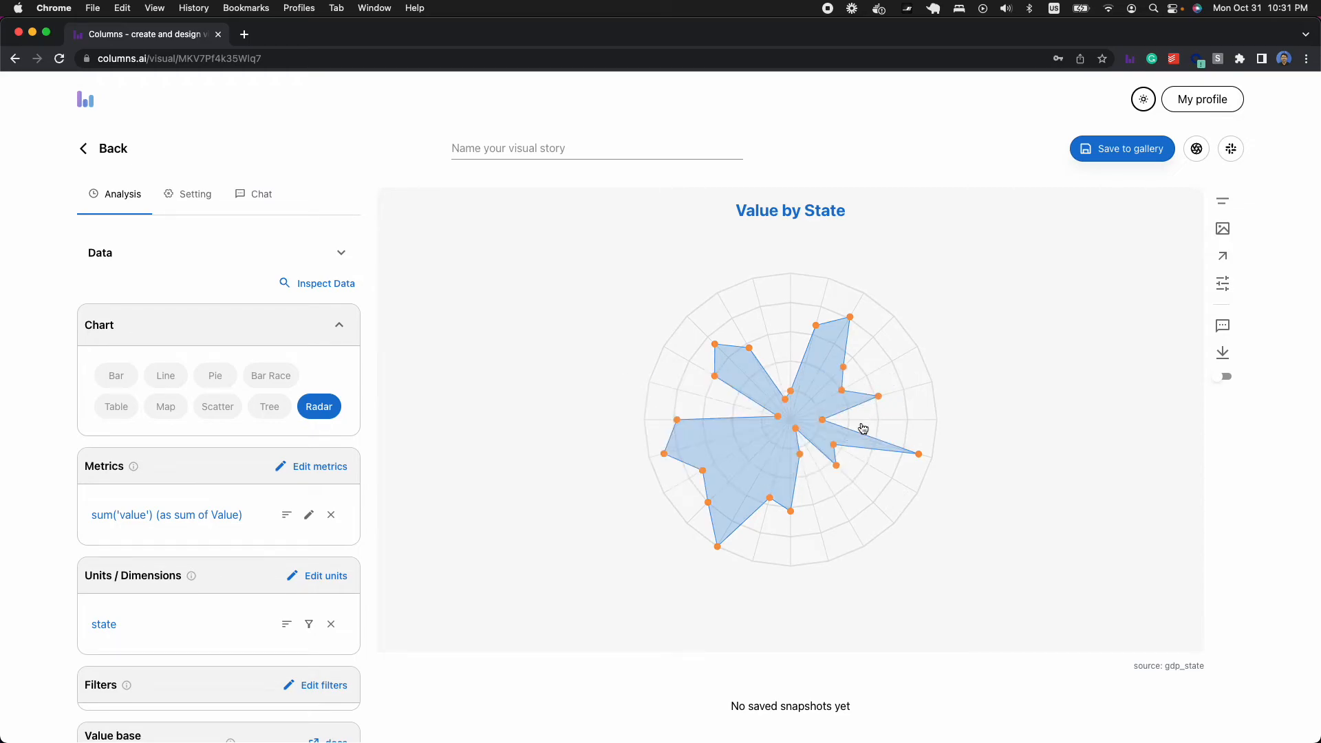
mouse_move(745, 548)
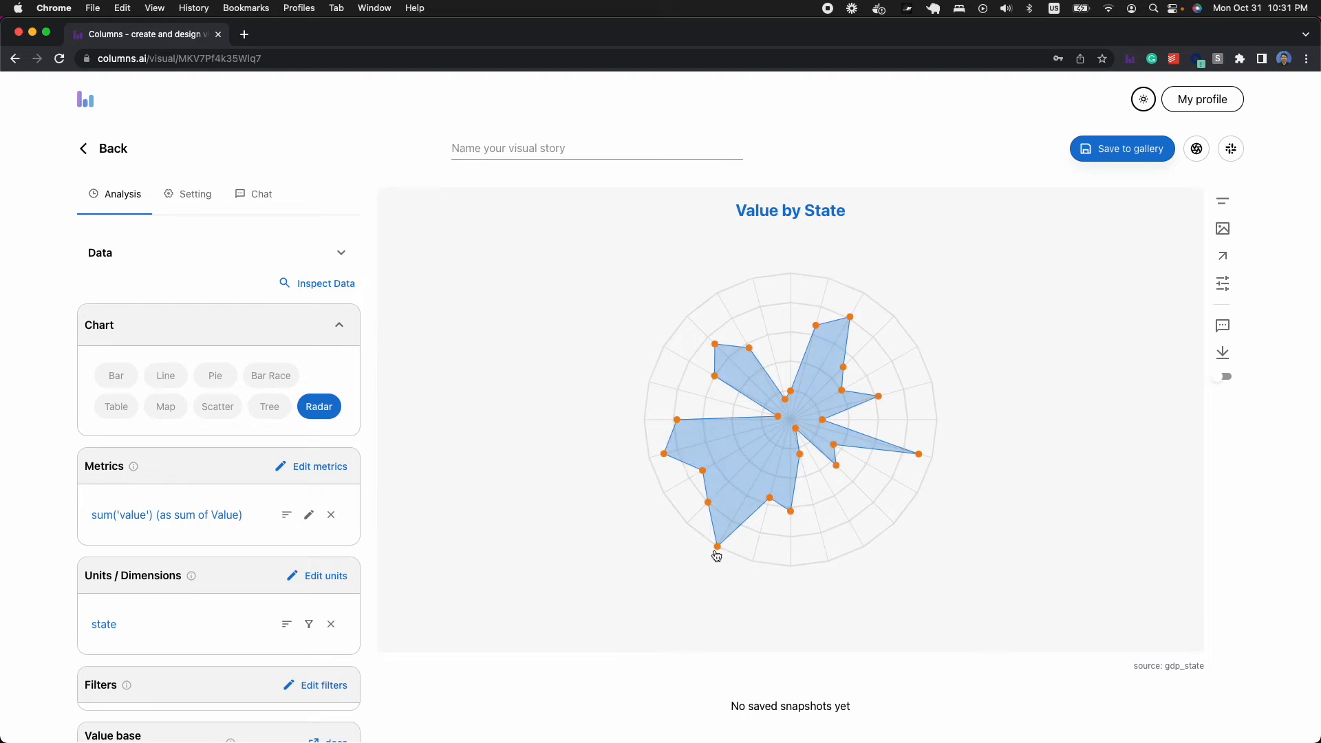
mouse_move(792, 516)
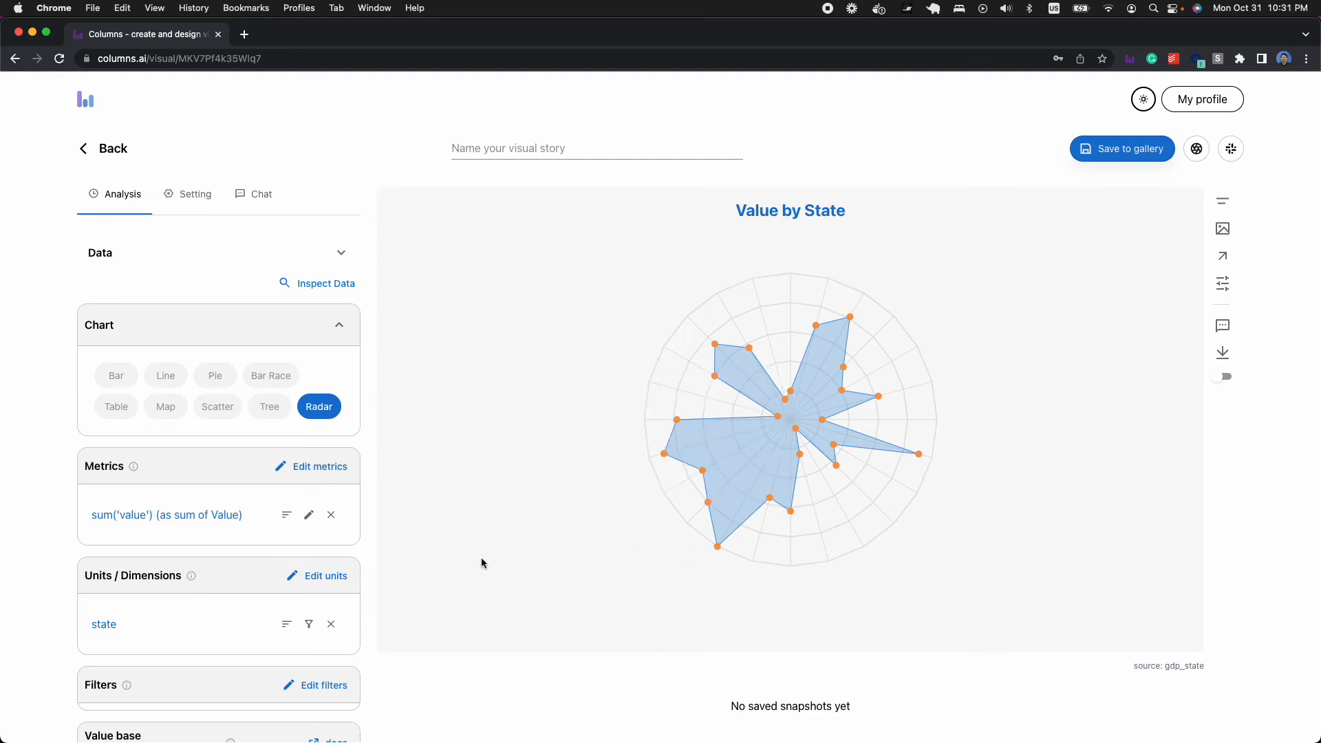
- Slightly enlarge the orange data points in the radar chart's settings
left_click(710, 470)
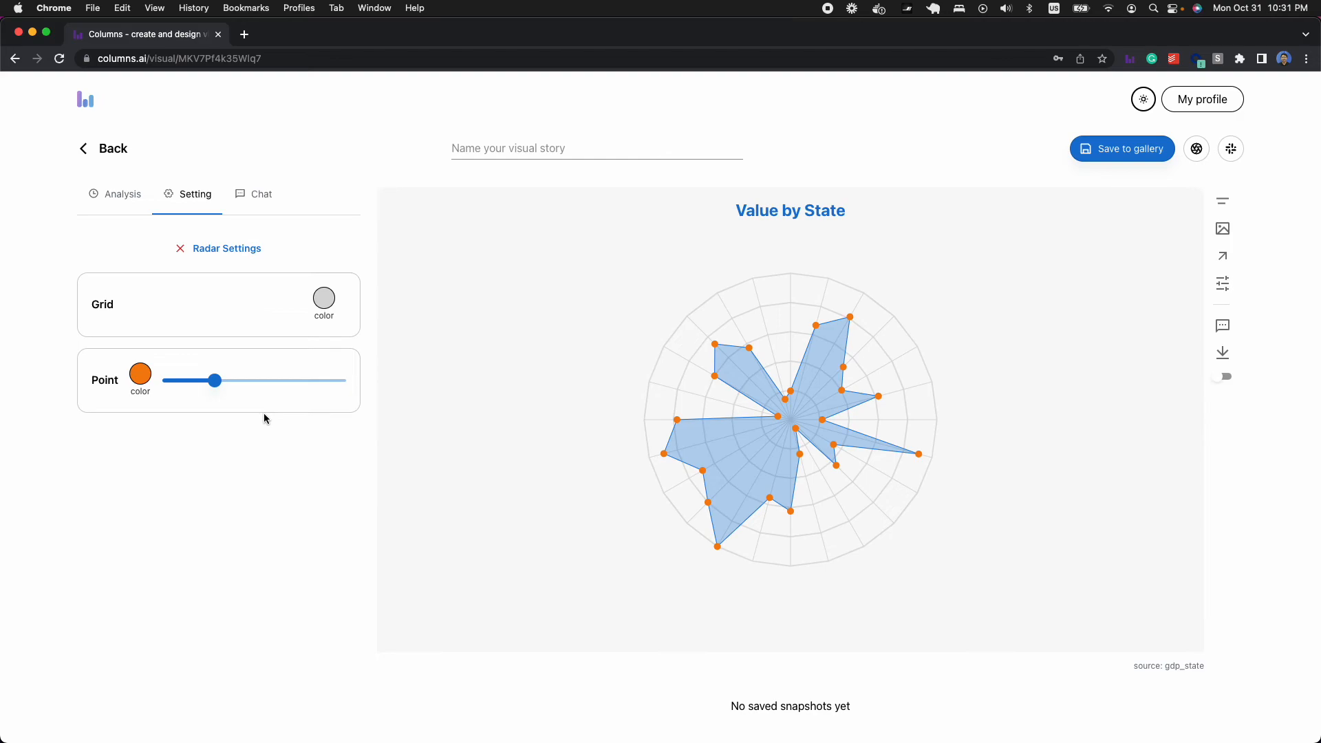
mouse_move(208, 383)
mouse_move(219, 386)
left_mouse_down()
mouse_move(251, 383)
mouse_move(218, 383)
mouse_move(229, 385)
left_mouse_up()
left_click(218, 245)
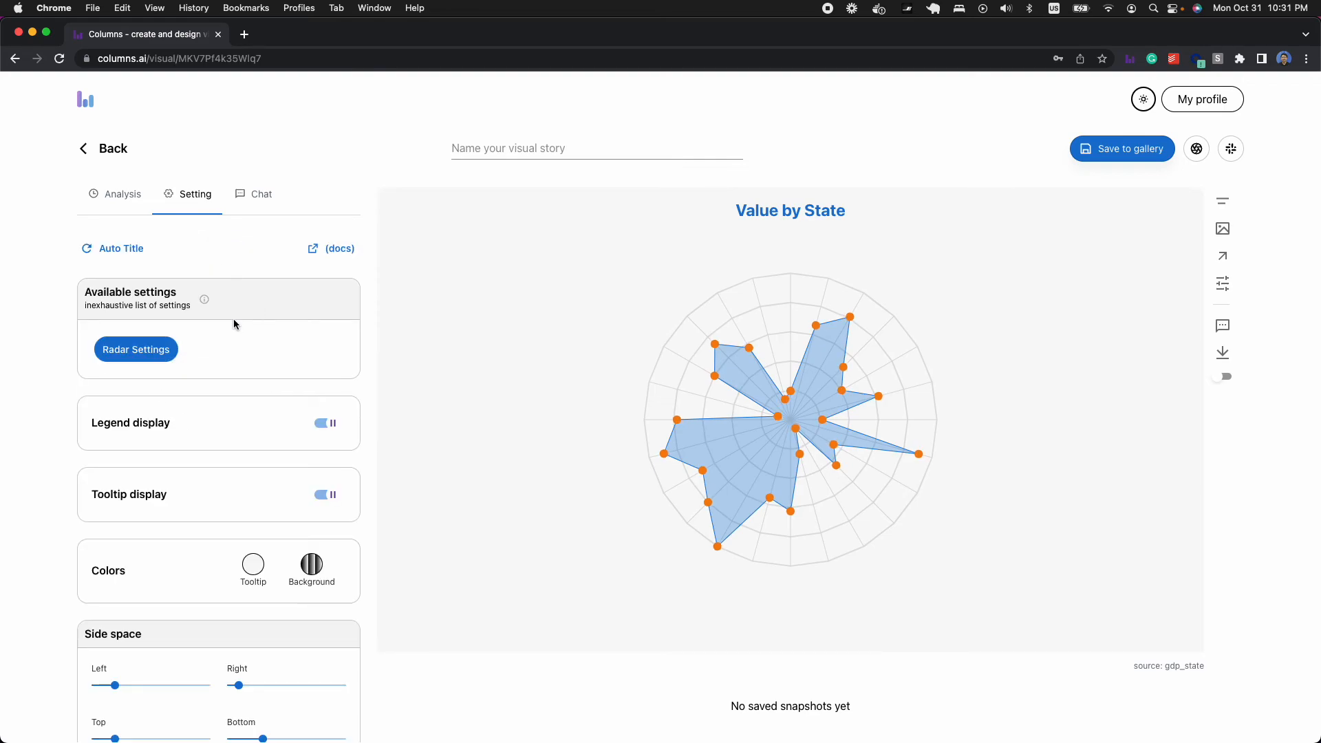
- Reduce the chart's bottom side space to enlarge the radar plot, and return to the analysis options
scroll(254, 332, "down", 4)
left_click_drag(265, 506, 239, 504)
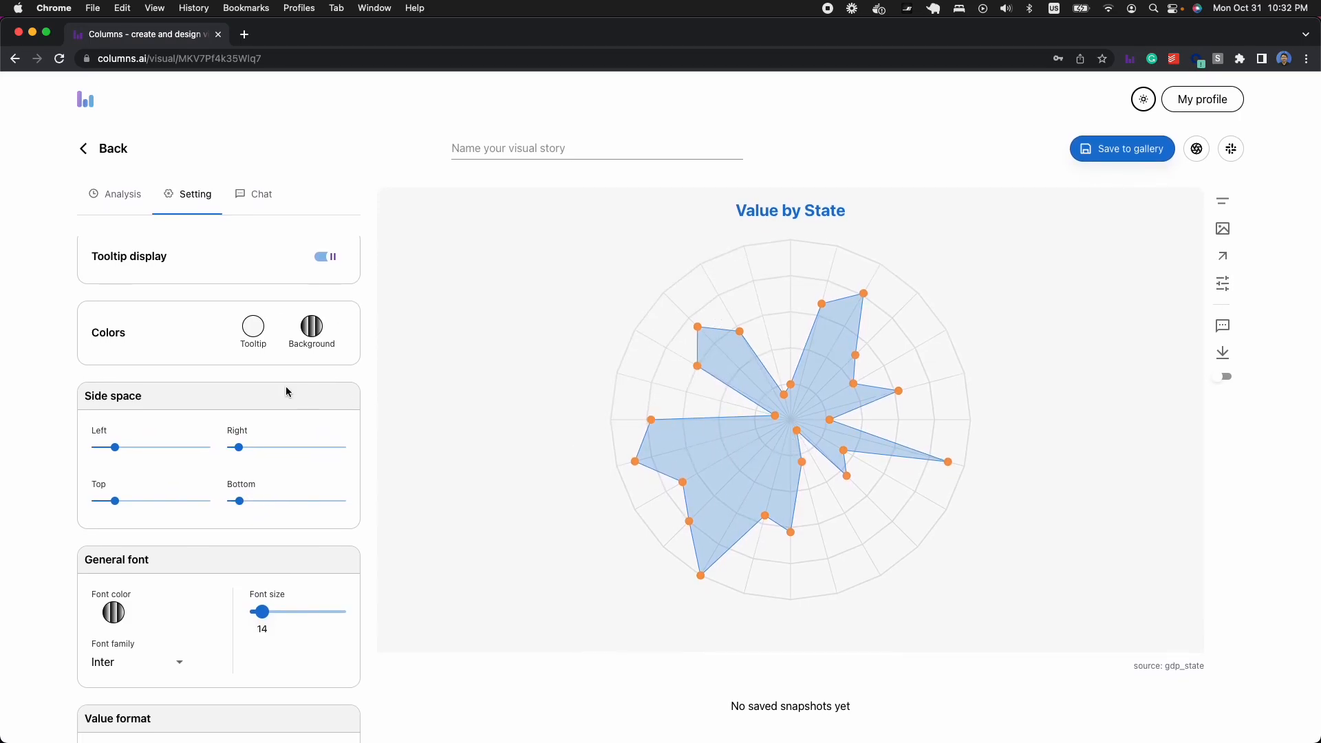
left_click(116, 195)
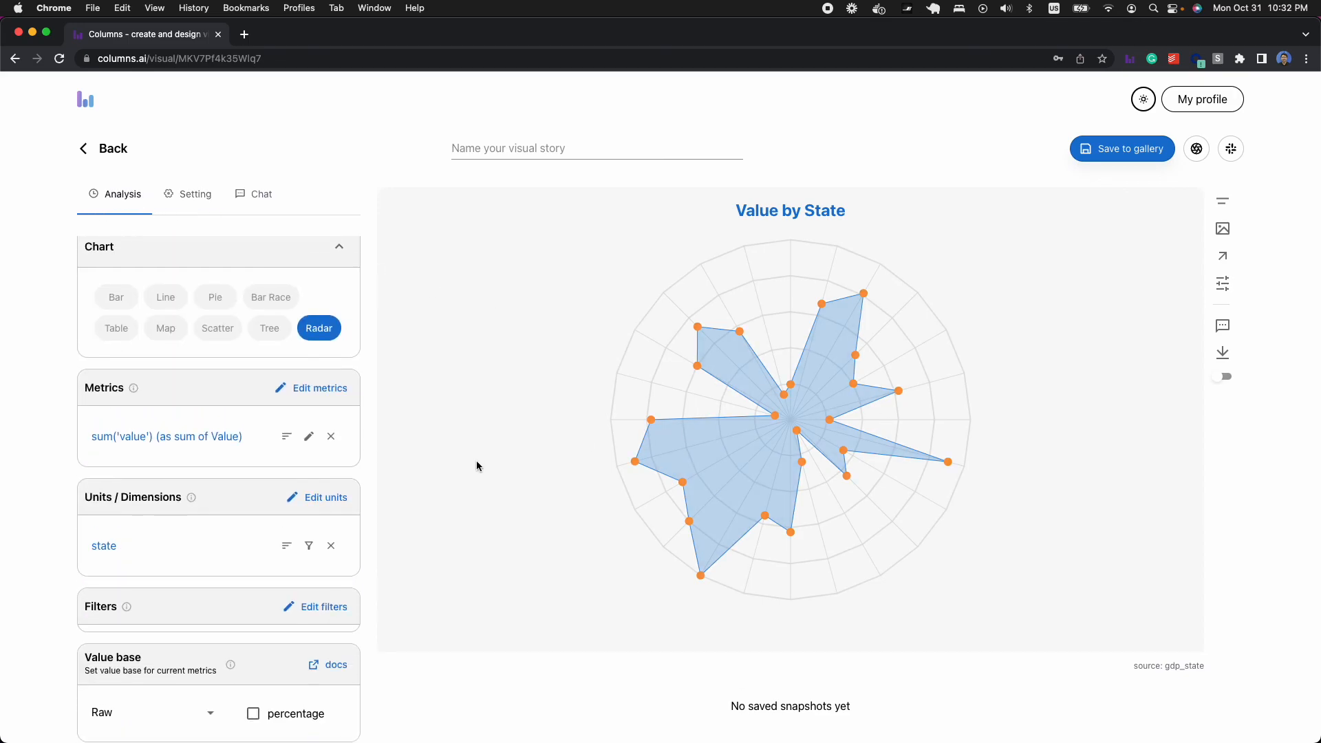